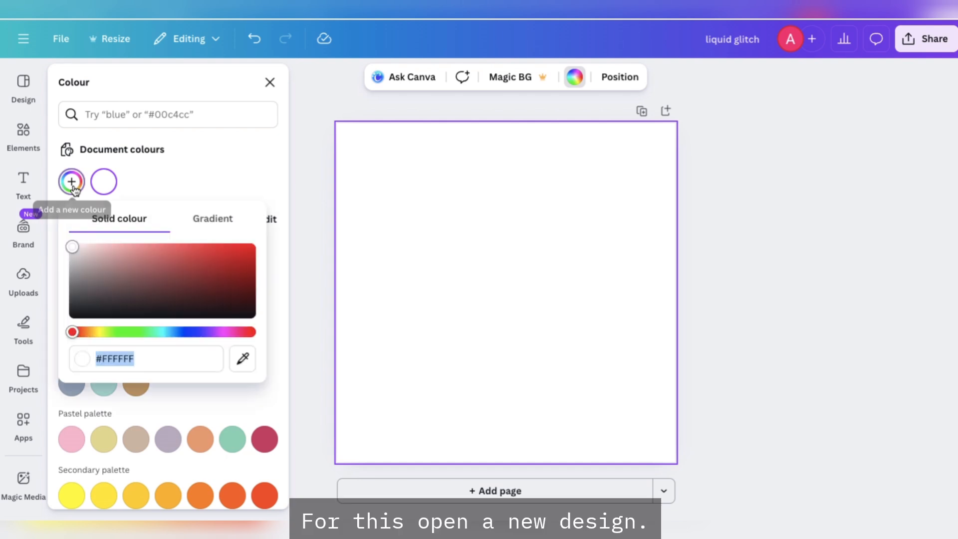
# Give the page background a circular gradient from white through orange-red #FF5F2C to dark red #B6370F.
pyautogui.click(202, 219)
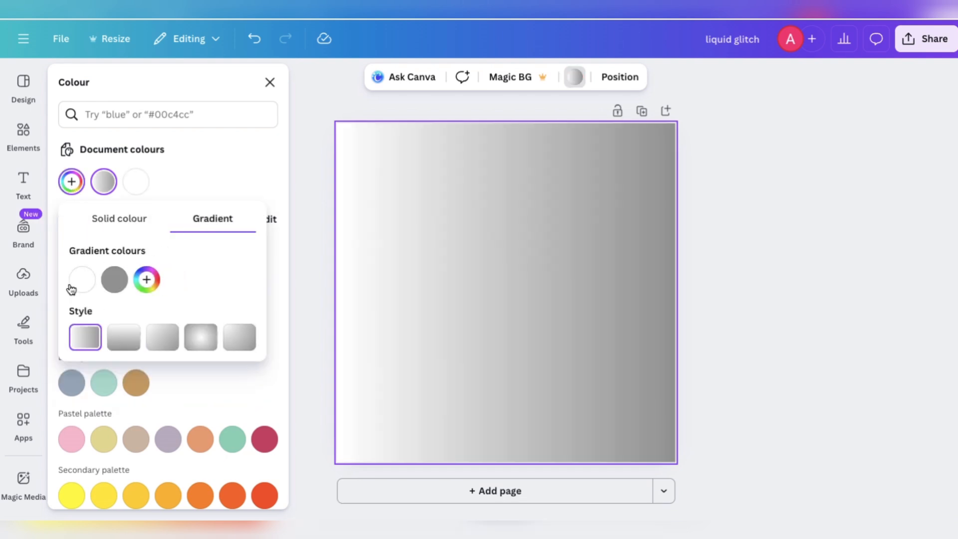
pyautogui.click(112, 286)
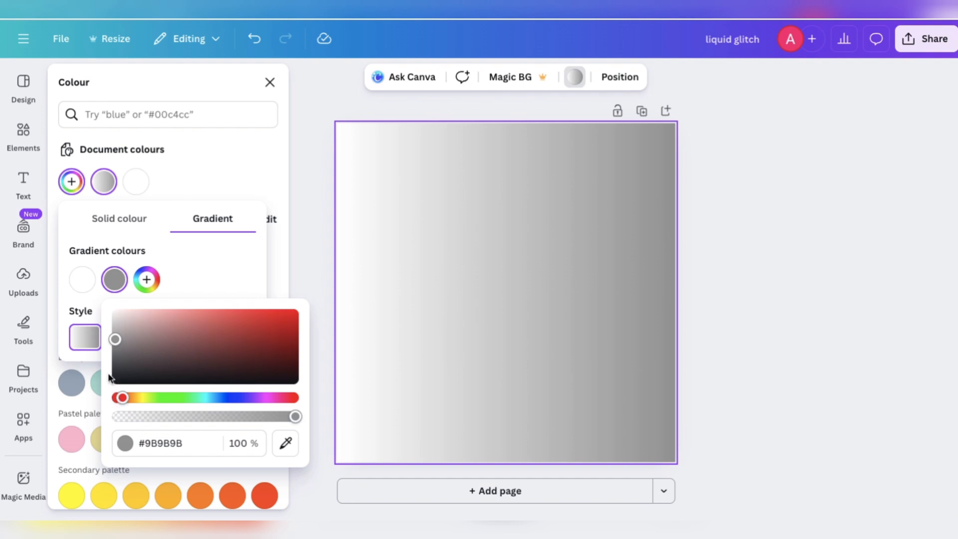
pyautogui.moveTo(115, 340); pyautogui.dragTo(312, 331)
pyautogui.click(146, 279)
pyautogui.click(225, 264)
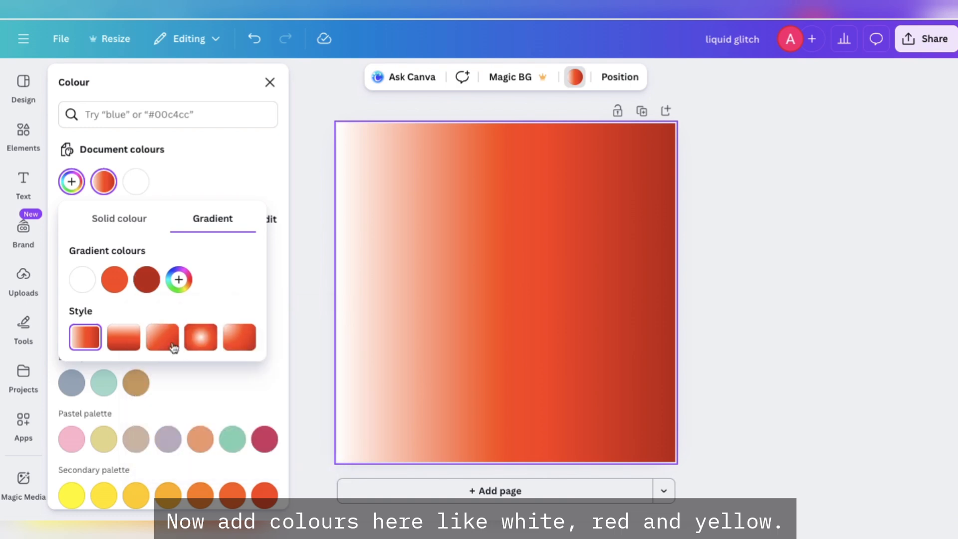
pyautogui.click(200, 339)
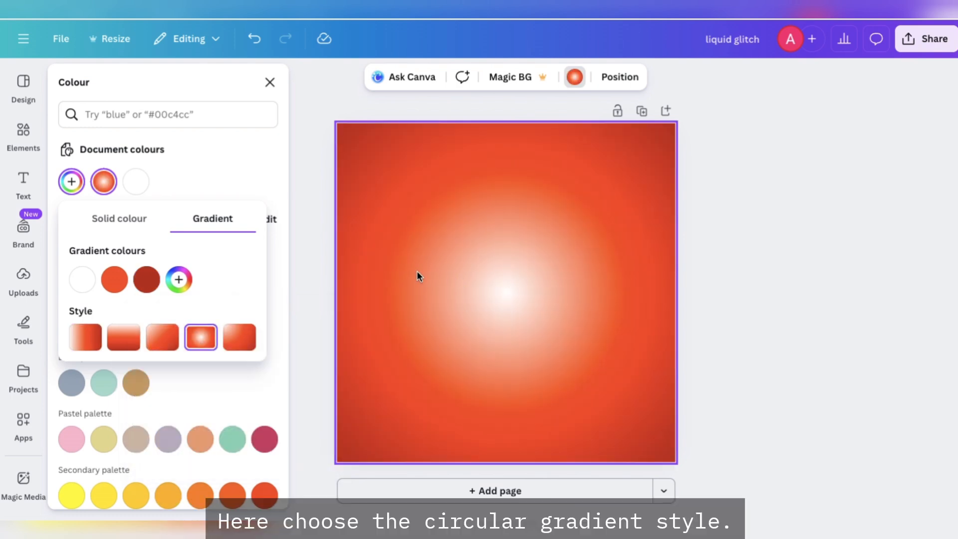
# Add two more colours at the end of the background gradient: golden #D8A228 and white #FFFFFF.
pyautogui.click(181, 279)
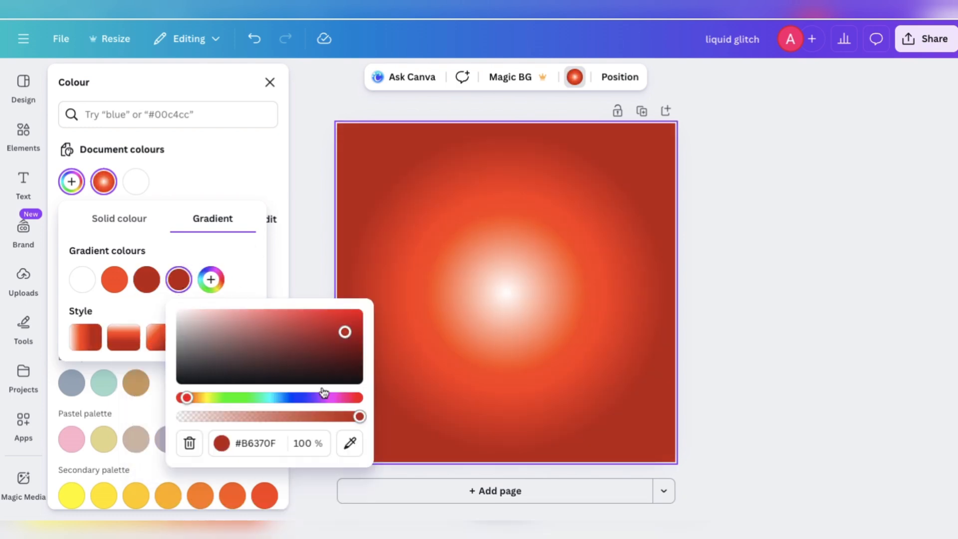
pyautogui.moveTo(345, 336); pyautogui.dragTo(274, 354)
pyautogui.moveTo(190, 400); pyautogui.dragTo(201, 403)
pyautogui.moveTo(274, 354); pyautogui.dragTo(321, 321)
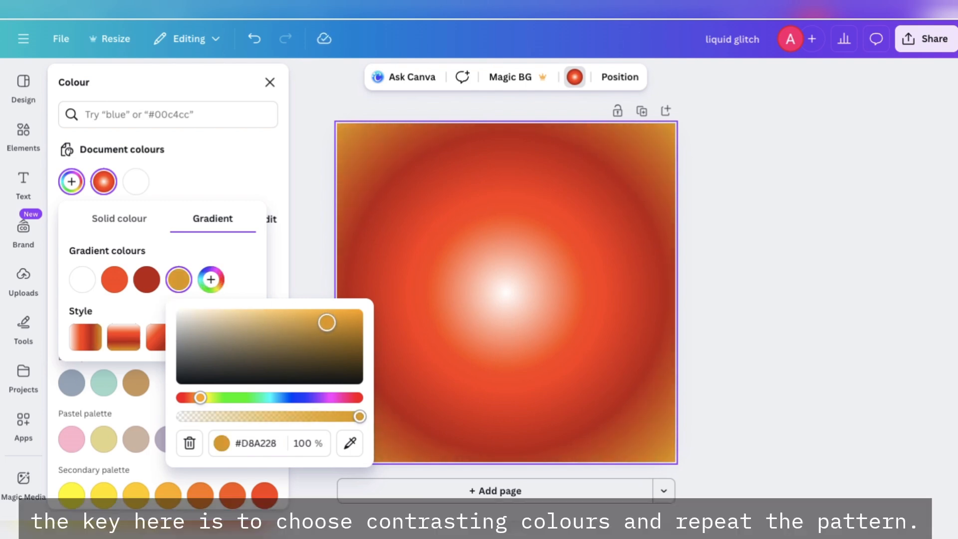
pyautogui.click(211, 279)
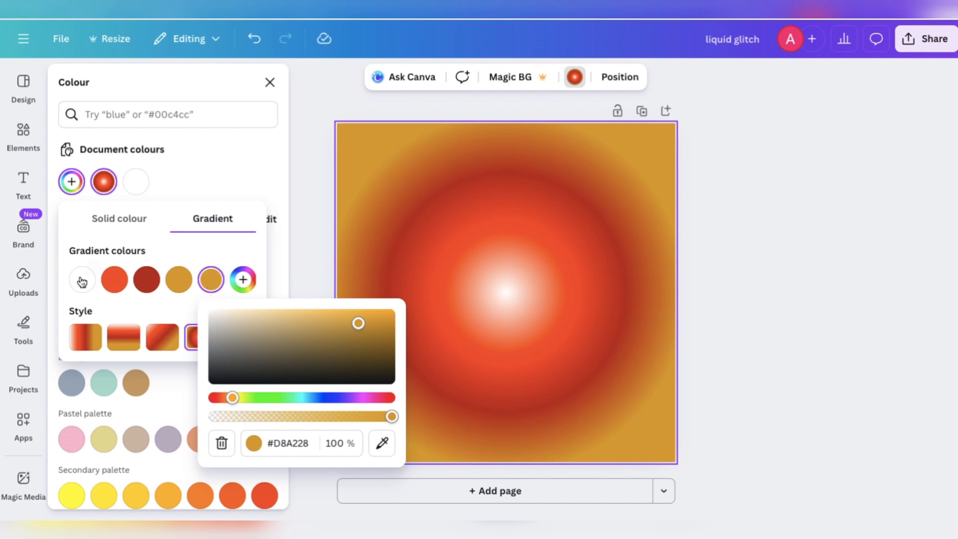
pyautogui.moveTo(360, 326); pyautogui.dragTo(229, 289)
# Add a red gradient colour, #CC442C, after the last white one by sampling the red ring on the page.
pyautogui.click(243, 279)
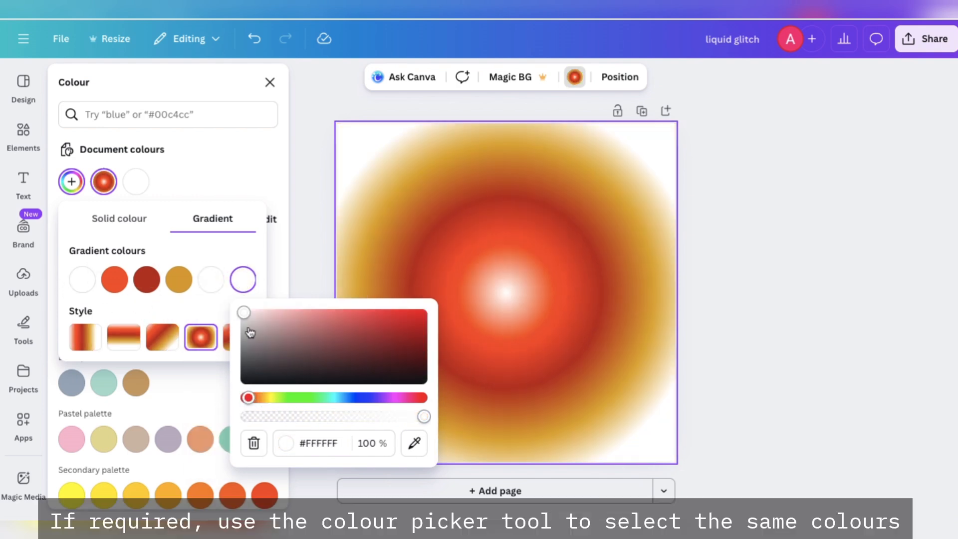
pyautogui.moveTo(244, 312); pyautogui.dragTo(338, 328)
pyautogui.click(115, 279)
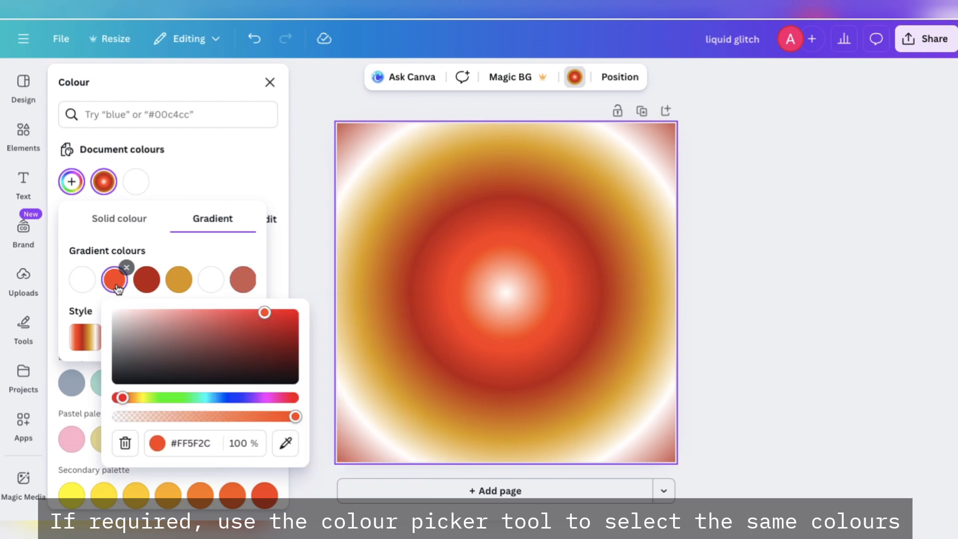
pyautogui.click(243, 278)
pyautogui.click(414, 442)
pyautogui.click(515, 386)
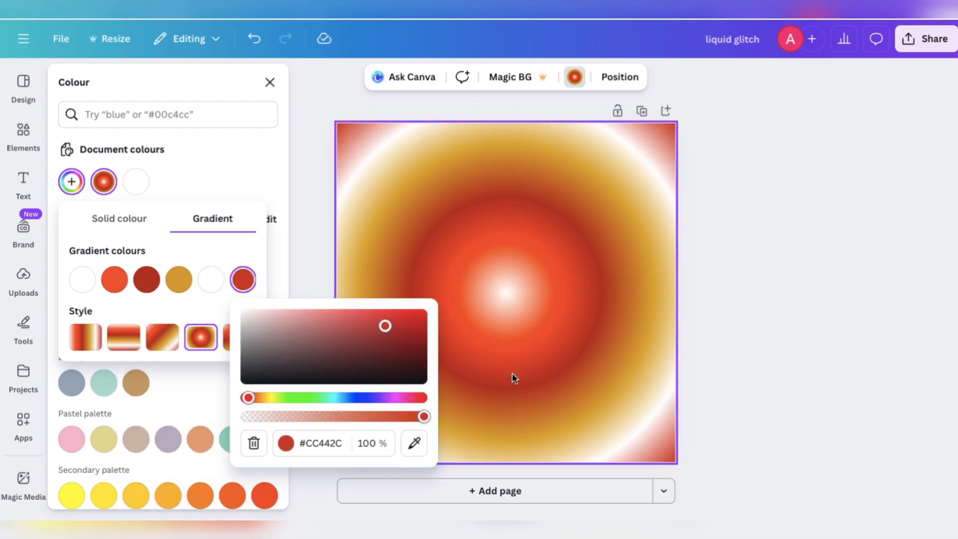
# Add an orange-brown gradient colour after the red one by sampling the golden ring on the page.
pyautogui.click(175, 304)
pyautogui.click(243, 279)
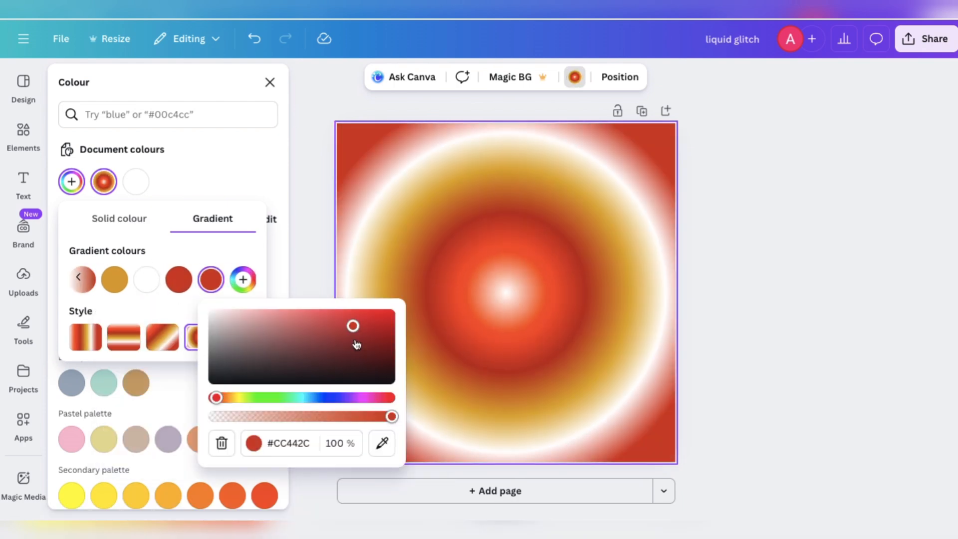
pyautogui.click(238, 398)
pyautogui.moveTo(352, 327); pyautogui.dragTo(336, 321)
pyautogui.click(383, 442)
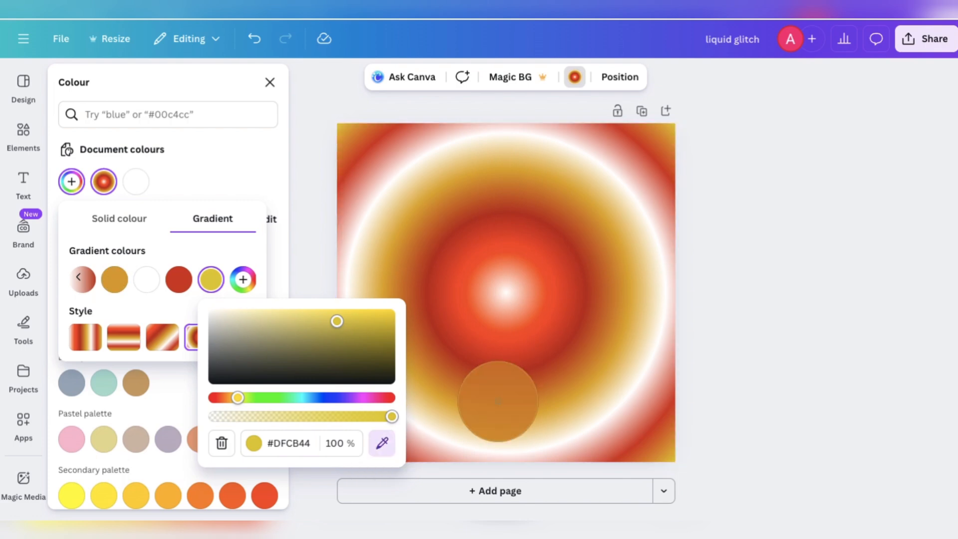
pyautogui.click(498, 396)
# Extend the gradient with off-white #FAFAFA and bright red #F10303, and close the gradient editor.
pyautogui.click(243, 279)
pyautogui.click(244, 314)
pyautogui.click(228, 297)
pyautogui.click(243, 279)
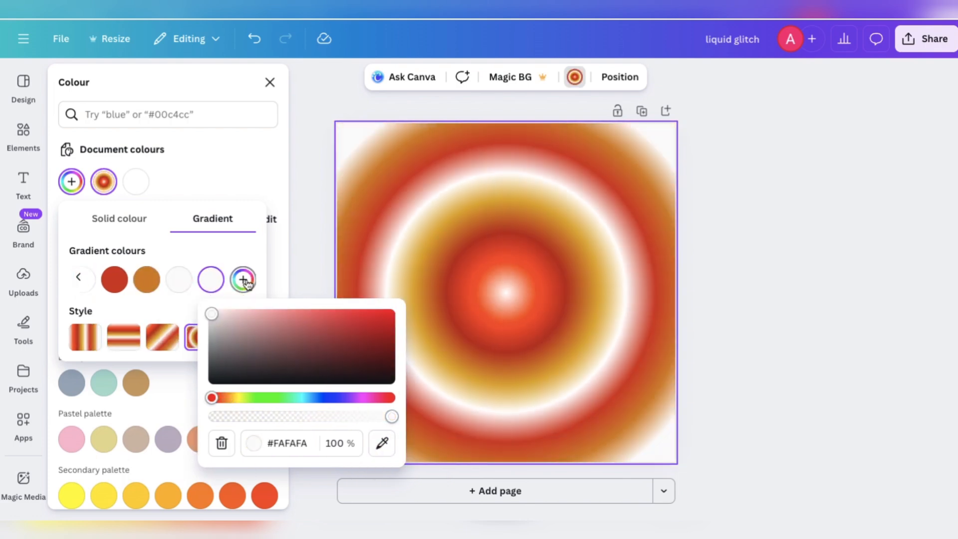
pyautogui.click(385, 318)
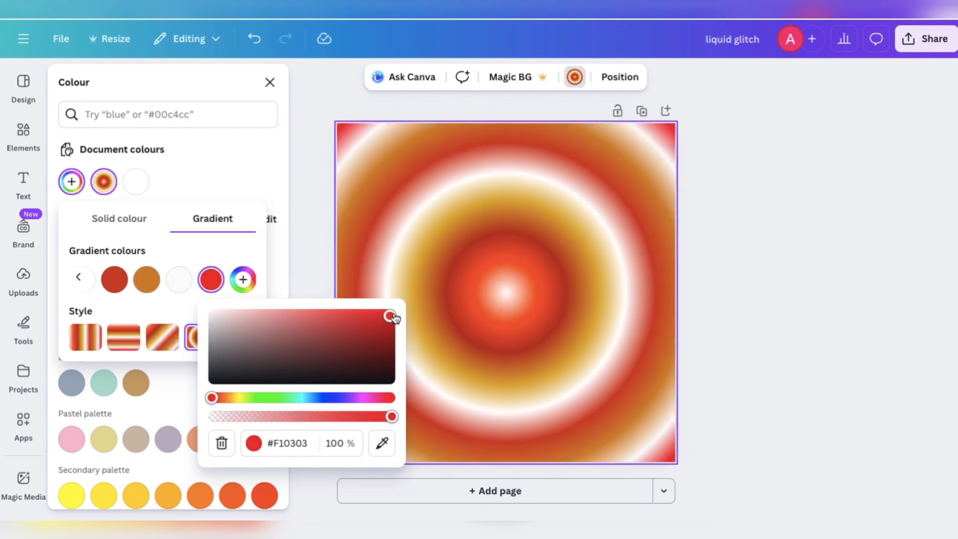
pyautogui.click(259, 240)
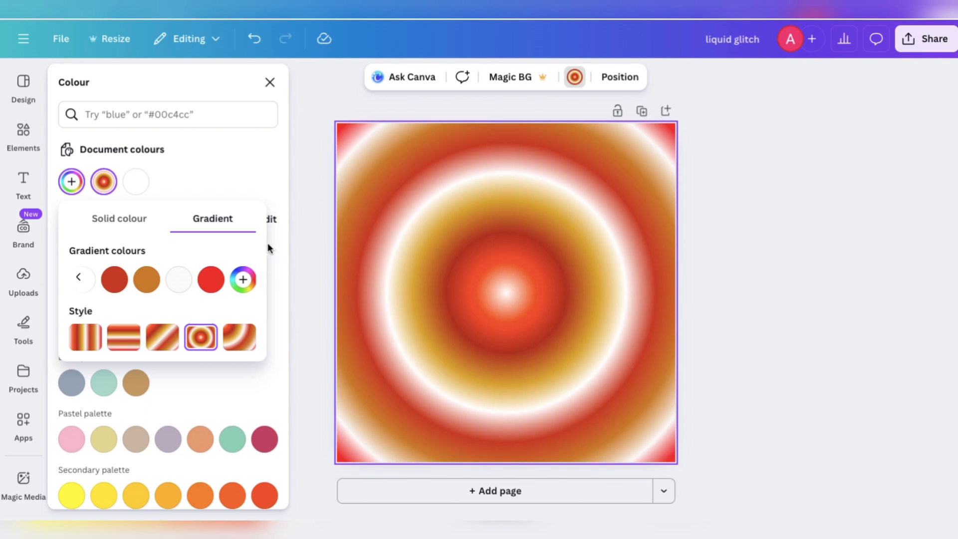
pyautogui.click(270, 248)
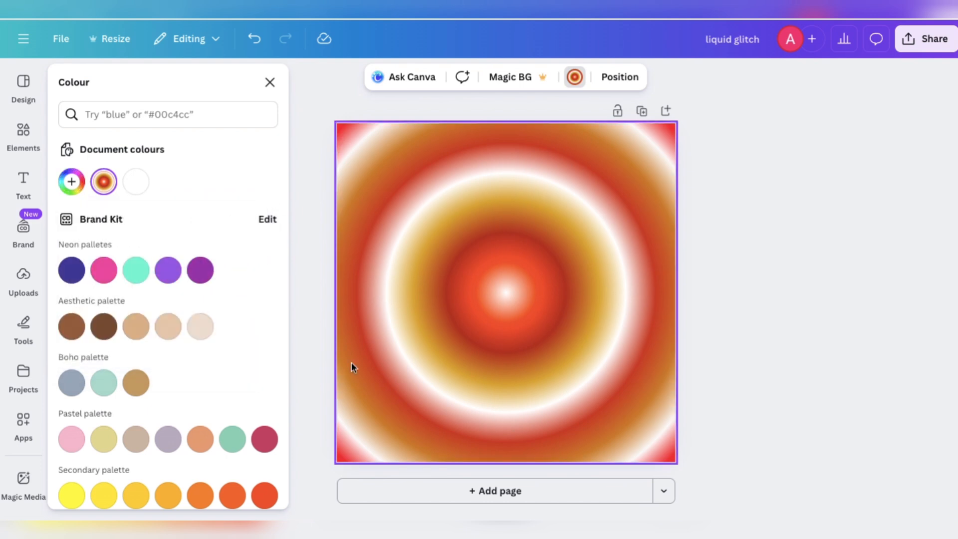
# Open the download options for the finished gradient design.
pyautogui.click(719, 277)
pyautogui.click(926, 43)
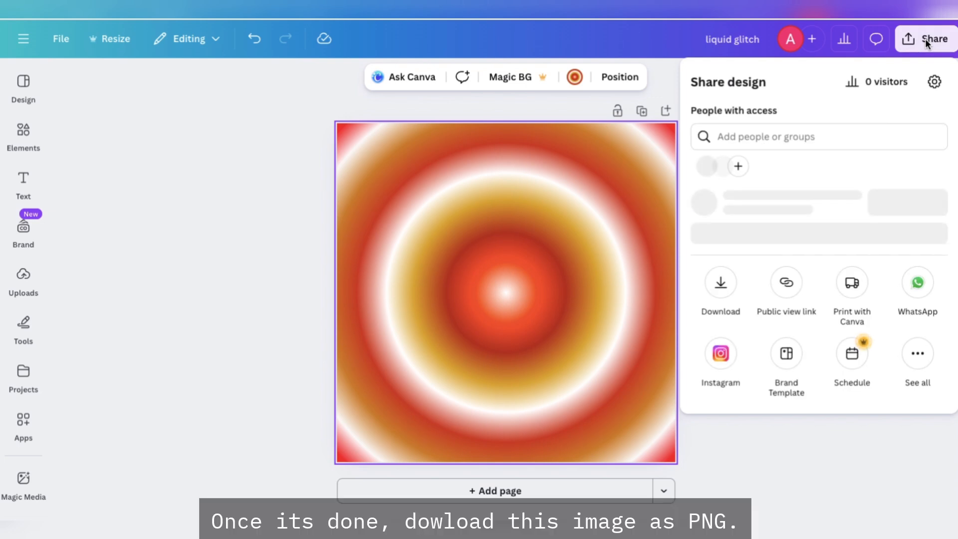
pyautogui.click(721, 319)
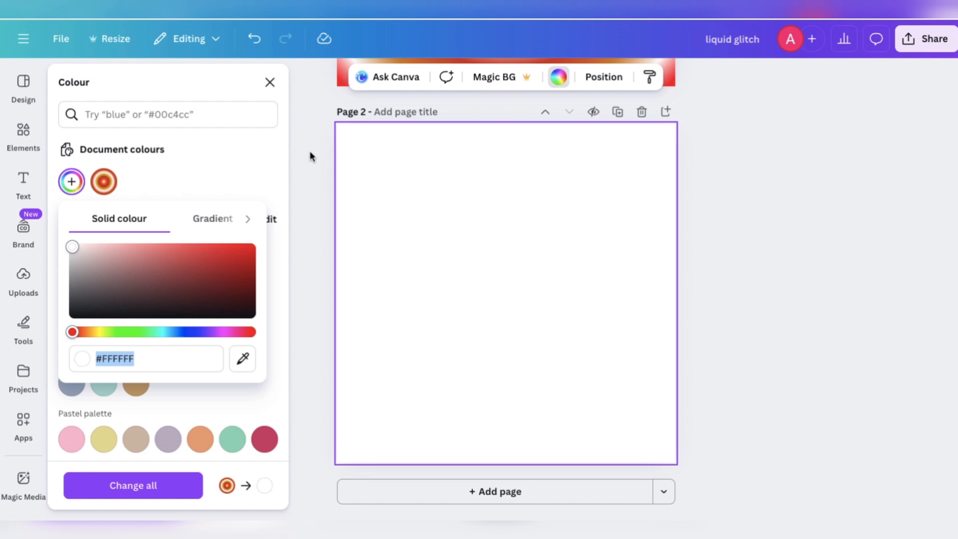
# Upload the downloaded gradient image onto blank page 2, enlarge it and centre it horizontally on the page.
pyautogui.click(309, 152)
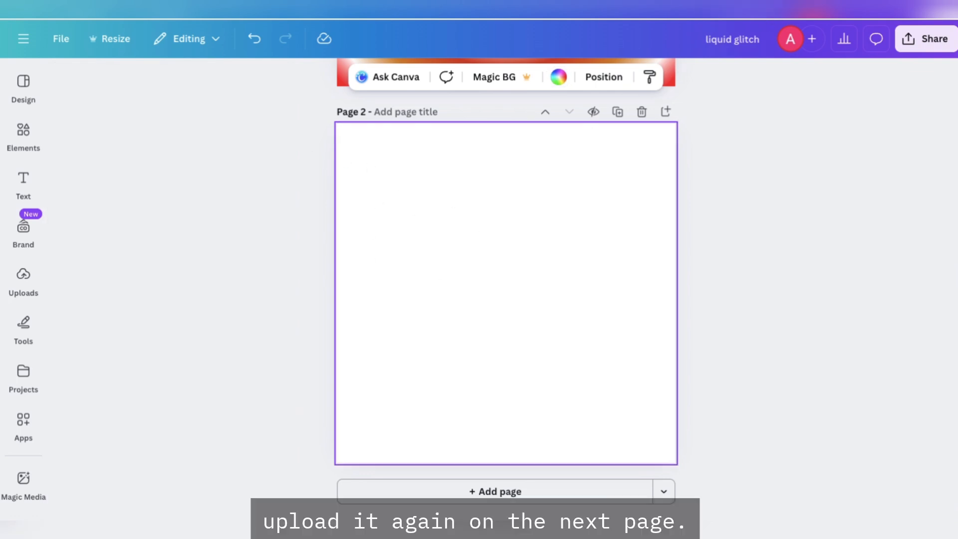
pyautogui.moveTo(748, 46); pyautogui.dragTo(480, 283)
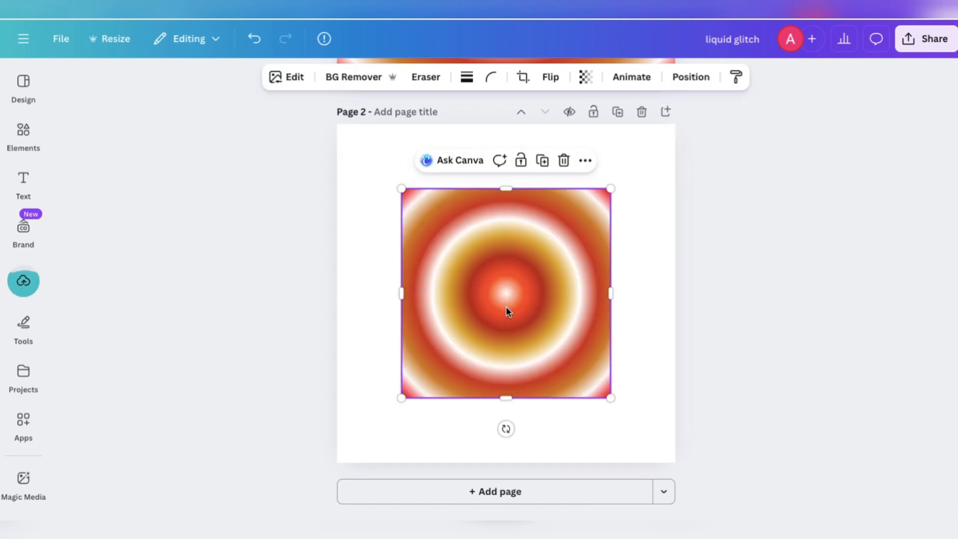
pyautogui.moveTo(402, 398); pyautogui.dragTo(374, 443)
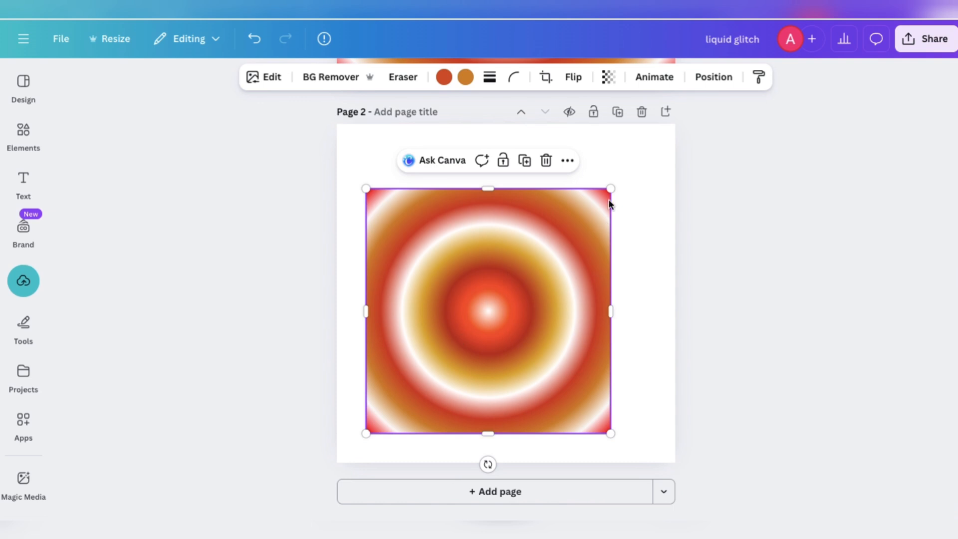
pyautogui.moveTo(504, 296); pyautogui.dragTo(521, 264)
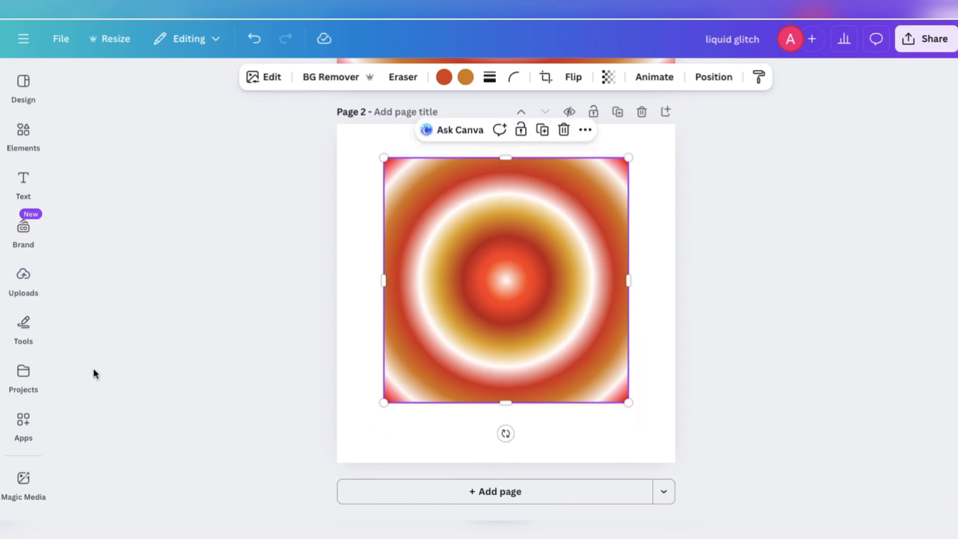
# Search the apps for "wrap brush", open the Warp Brush app and choose its Warp brush for the gradient image.
pyautogui.click(23, 423)
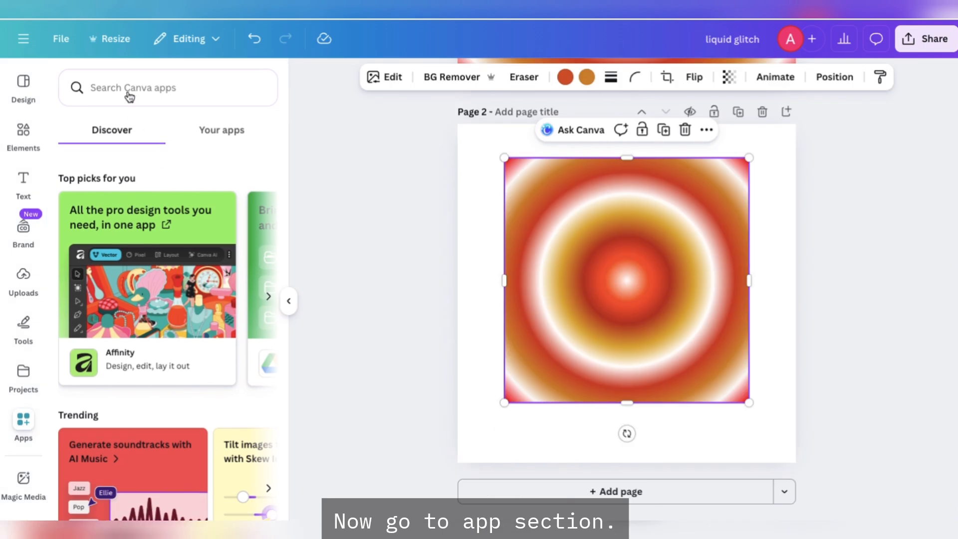
pyautogui.click(129, 81)
pyautogui.write('w')
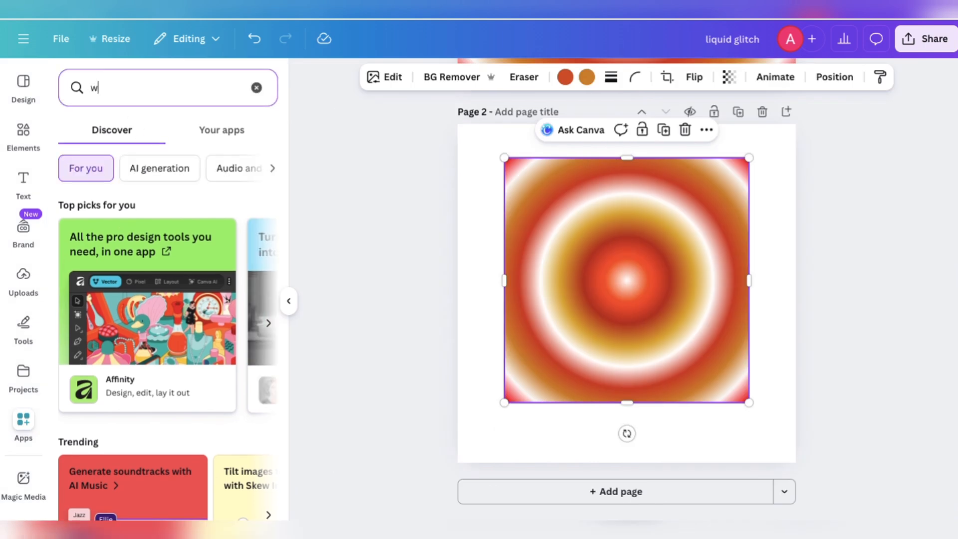
pyautogui.write('rap bru')
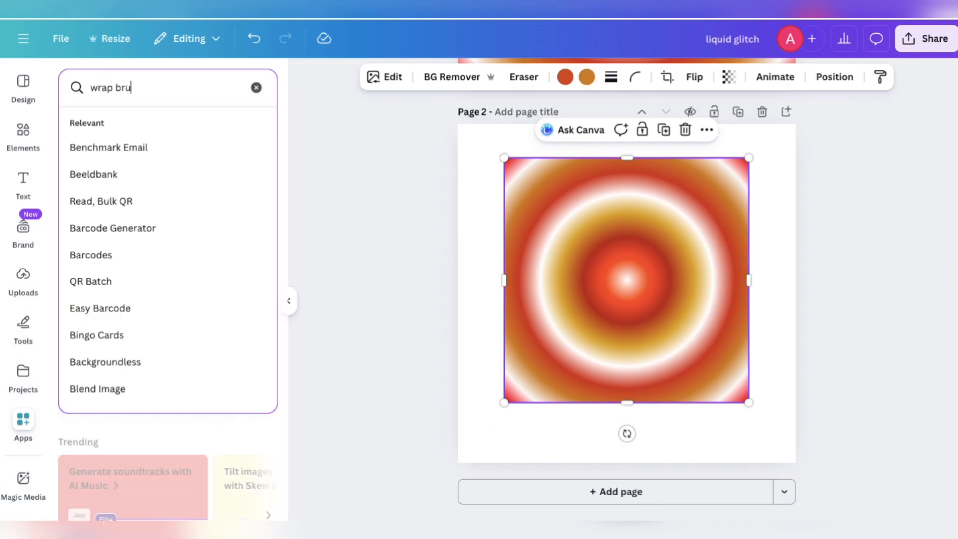
pyautogui.write('sh')
pyautogui.press('Return')
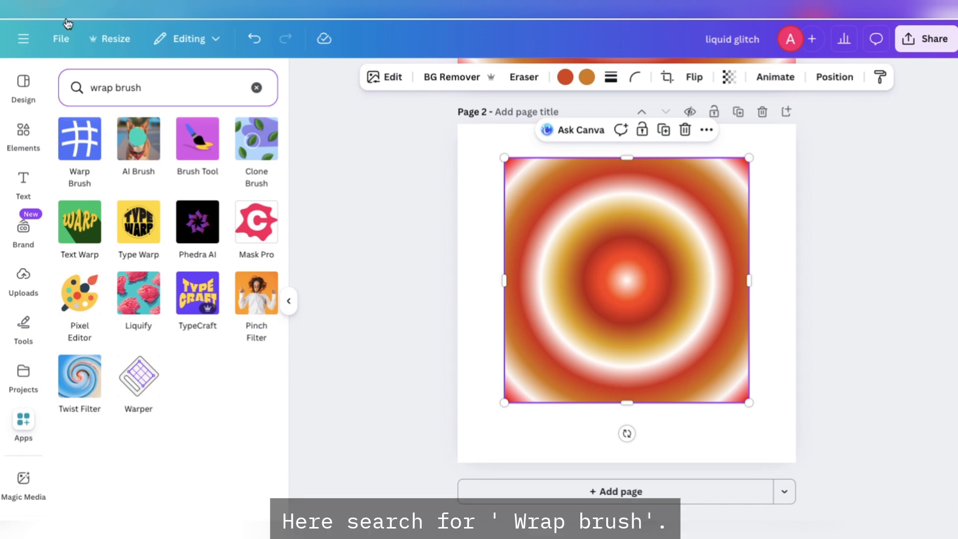
pyautogui.click(74, 149)
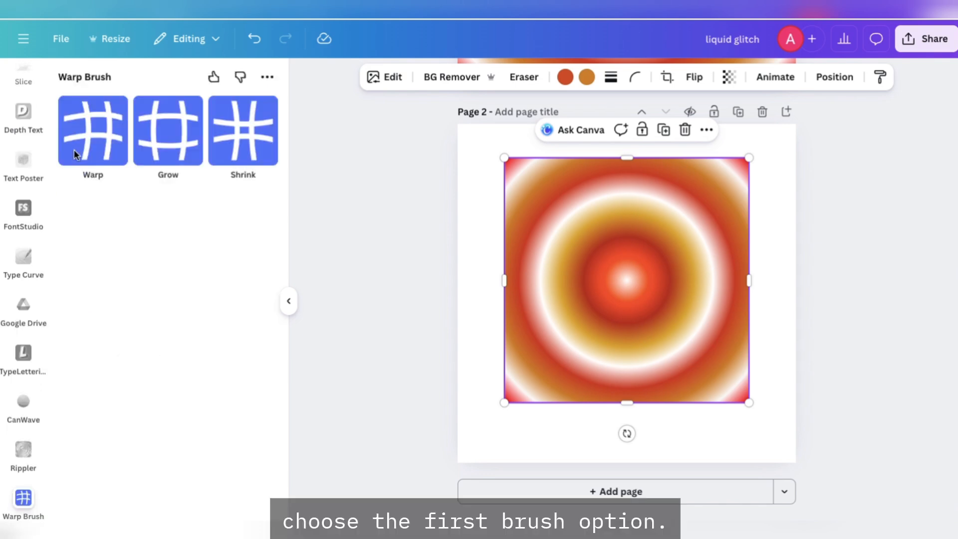
pyautogui.click(73, 149)
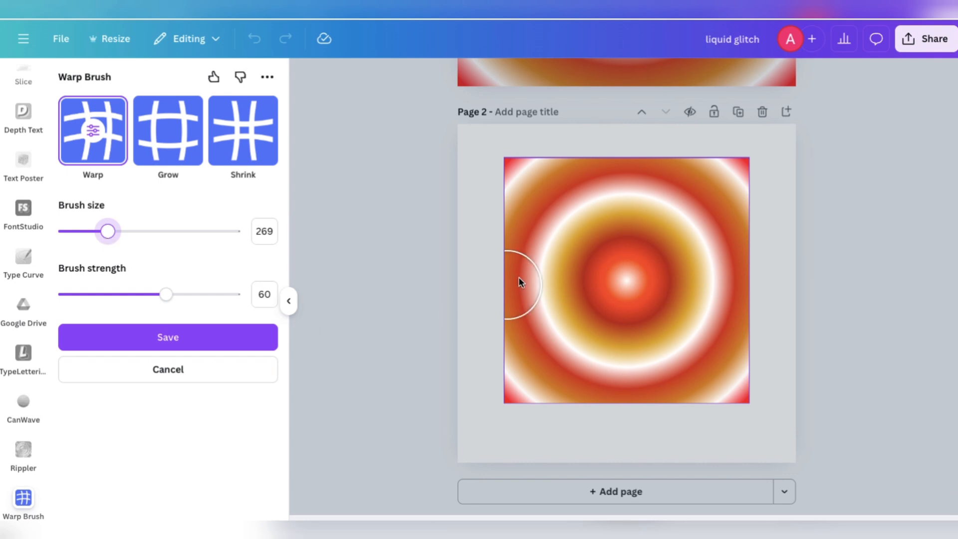
# Distort the gradient image into a liquid pattern with freehand warp strokes, setting the brush size to 402, and save the result.
pyautogui.moveTo(516, 269)
pyautogui.mouseDown()
pyautogui.moveTo(620, 236)
pyautogui.moveTo(678, 236)
pyautogui.mouseUp()
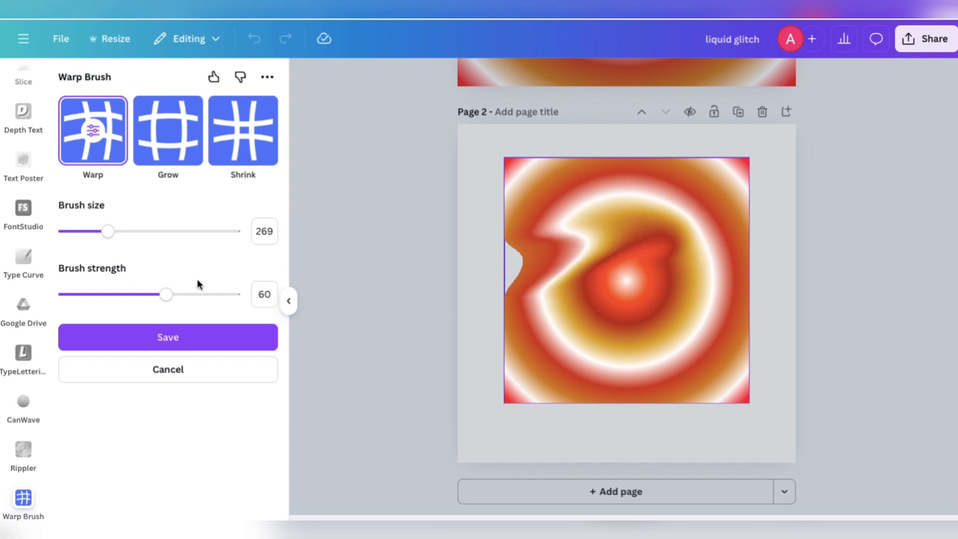
pyautogui.click(131, 233)
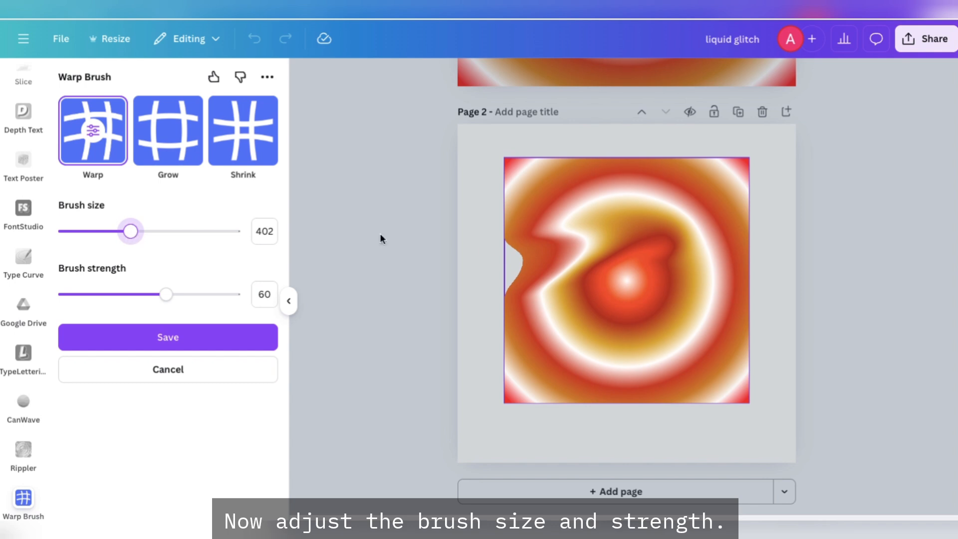
pyautogui.moveTo(710, 208)
pyautogui.mouseDown()
pyautogui.moveTo(554, 225)
pyautogui.moveTo(506, 247)
pyautogui.mouseUp()
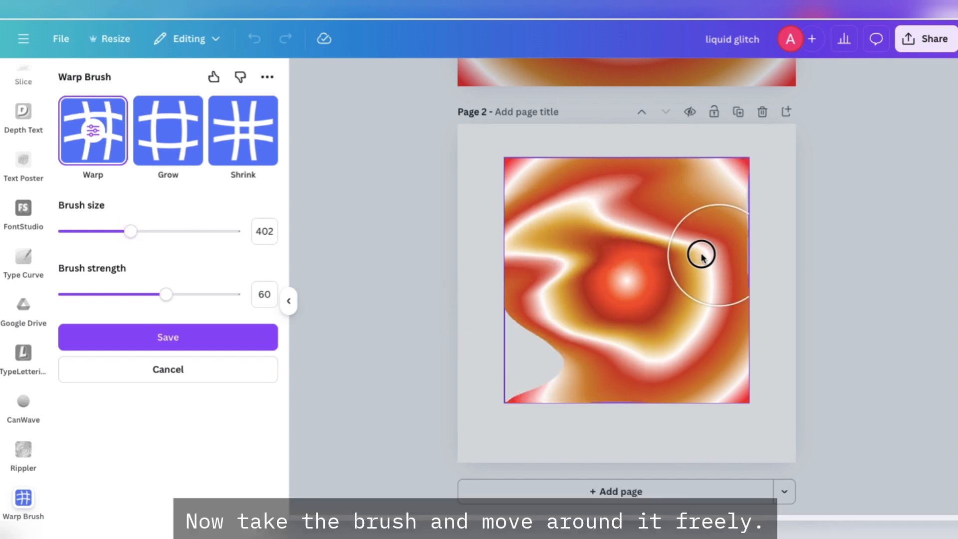
pyautogui.moveTo(698, 255)
pyautogui.mouseDown()
pyautogui.moveTo(569, 274)
pyautogui.moveTo(757, 339)
pyautogui.moveTo(729, 205)
pyautogui.moveTo(566, 293)
pyautogui.moveTo(727, 205)
pyautogui.moveTo(697, 171)
pyautogui.moveTo(568, 324)
pyautogui.moveTo(645, 193)
pyautogui.moveTo(667, 331)
pyautogui.moveTo(762, 305)
pyautogui.moveTo(597, 211)
pyautogui.moveTo(731, 349)
pyautogui.moveTo(586, 249)
pyautogui.moveTo(597, 195)
pyautogui.moveTo(674, 380)
pyautogui.moveTo(596, 215)
pyautogui.moveTo(783, 212)
pyautogui.moveTo(789, 160)
pyautogui.moveTo(519, 202)
pyautogui.moveTo(603, 342)
pyautogui.moveTo(789, 291)
pyautogui.moveTo(661, 246)
pyautogui.moveTo(651, 338)
pyautogui.moveTo(639, 186)
pyautogui.moveTo(519, 194)
pyautogui.mouseUp()
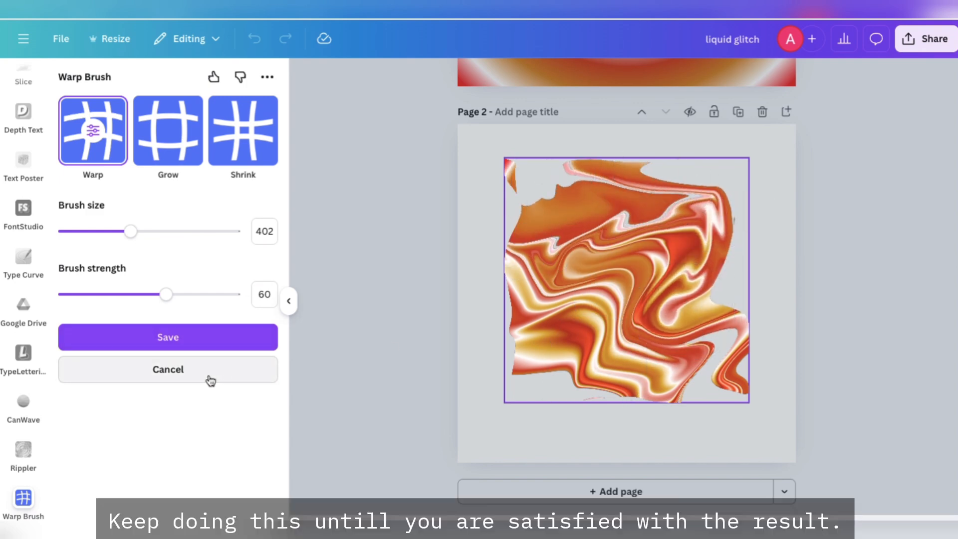
pyautogui.click(194, 343)
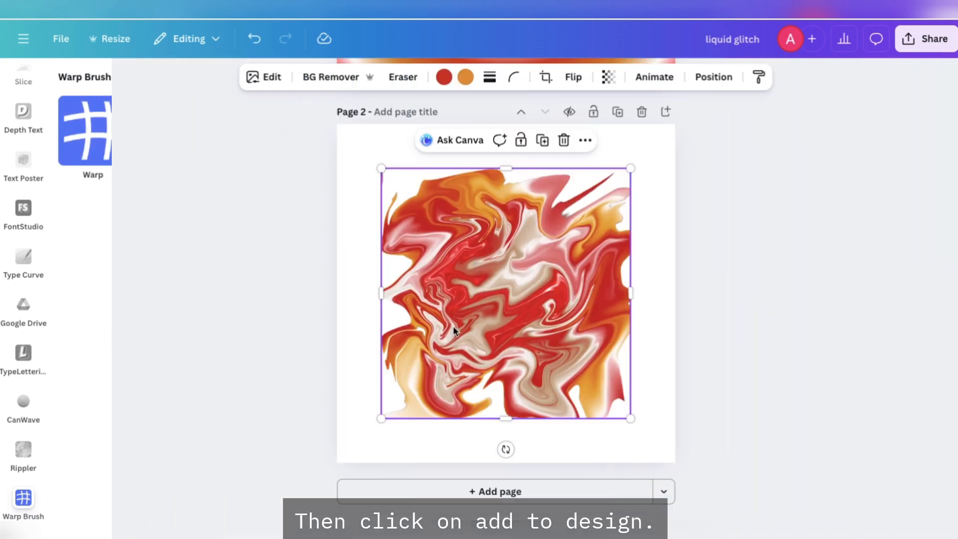
# Enlarge the warped liquid image on page 2 beyond the page edges so it fills the whole page, and deselect it.
pyautogui.moveTo(632, 169); pyautogui.dragTo(657, 158)
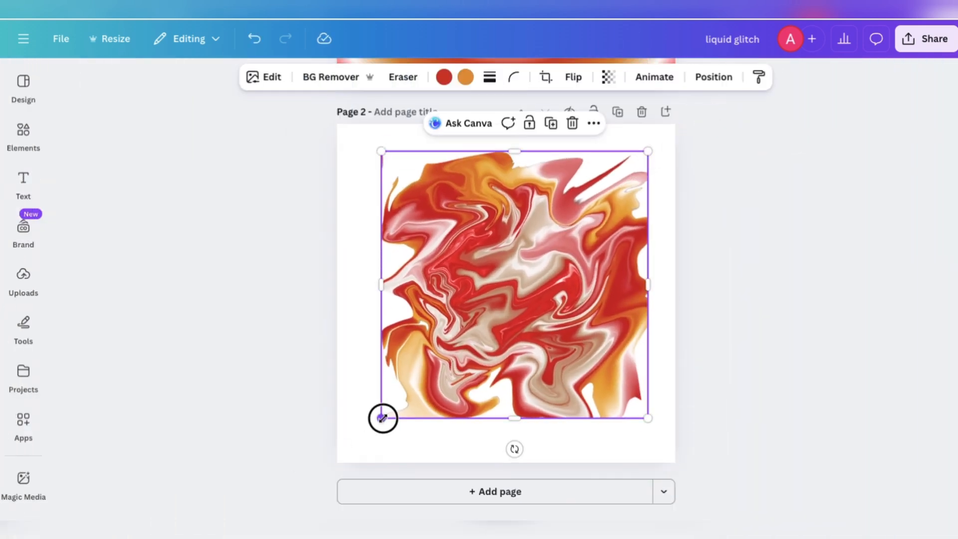
pyautogui.moveTo(383, 417); pyautogui.dragTo(344, 455)
pyautogui.moveTo(647, 151); pyautogui.dragTo(739, 70)
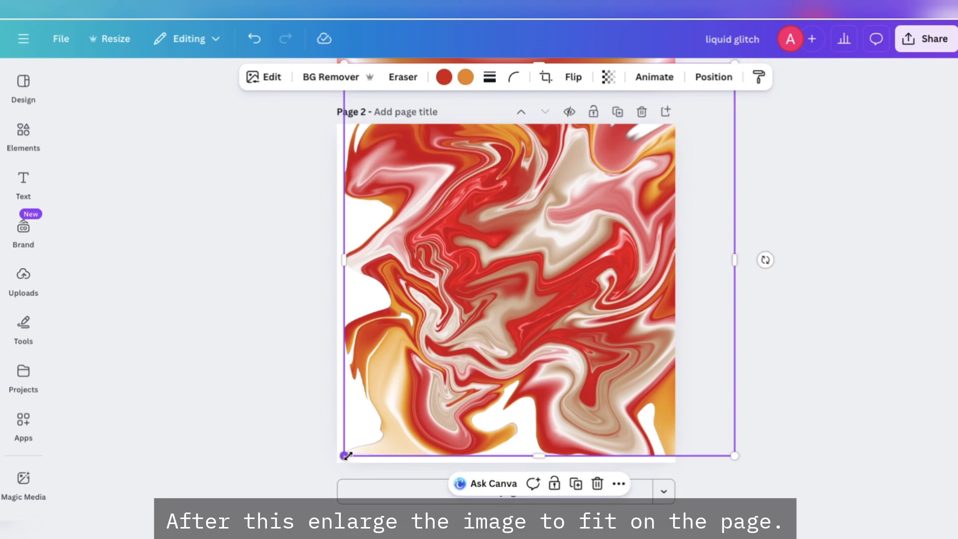
pyautogui.moveTo(344, 455); pyautogui.dragTo(238, 505)
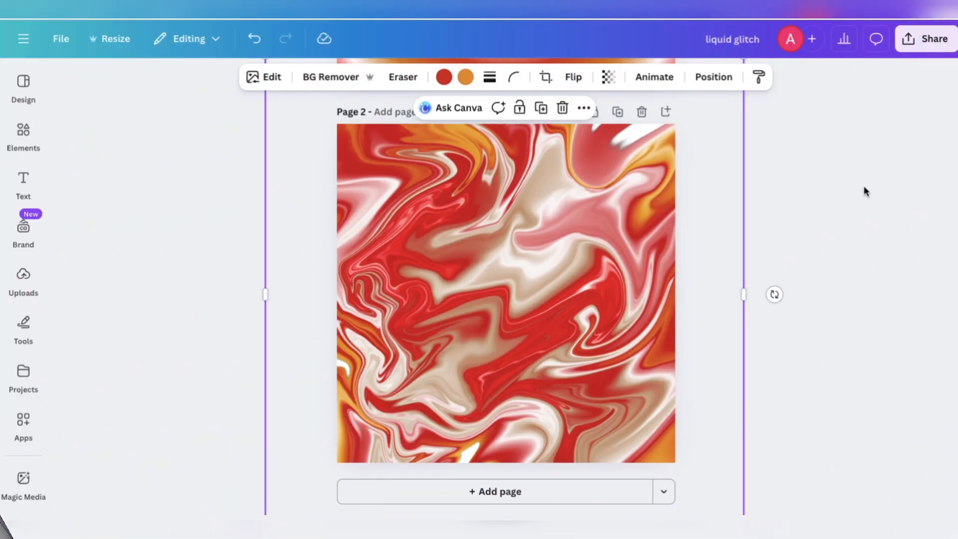
pyautogui.click(864, 185)
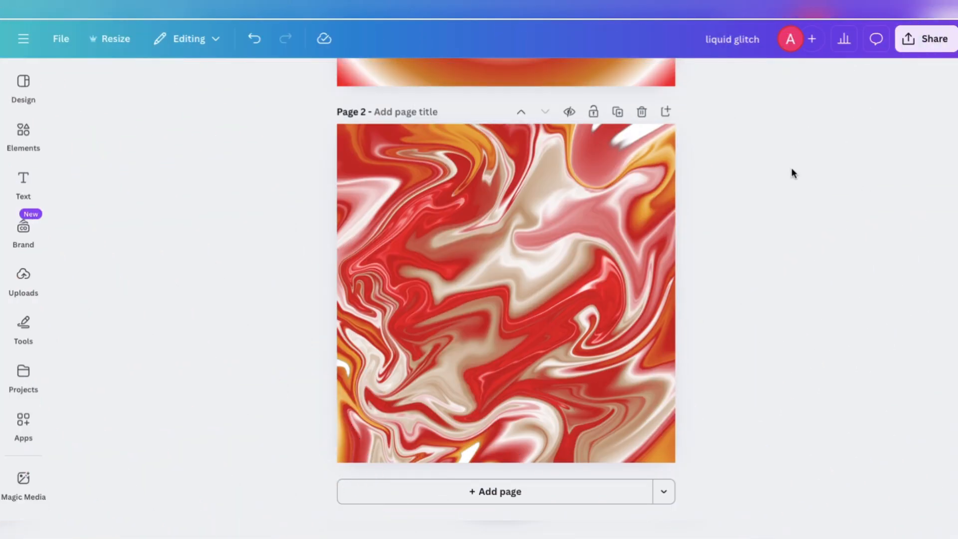
# Duplicate page 2 and open the image editing options for the liquid image on the new page 3.
pyautogui.click(620, 113)
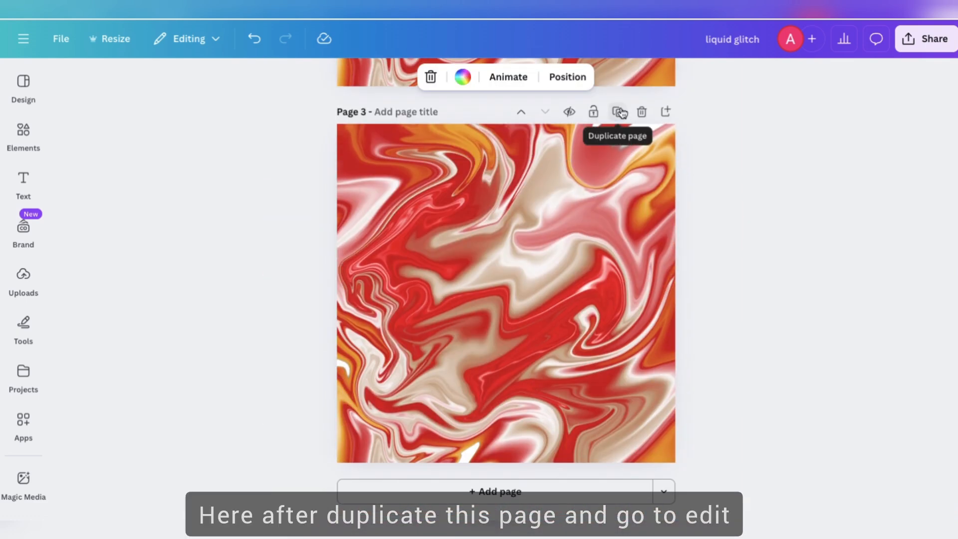
pyautogui.click(506, 259)
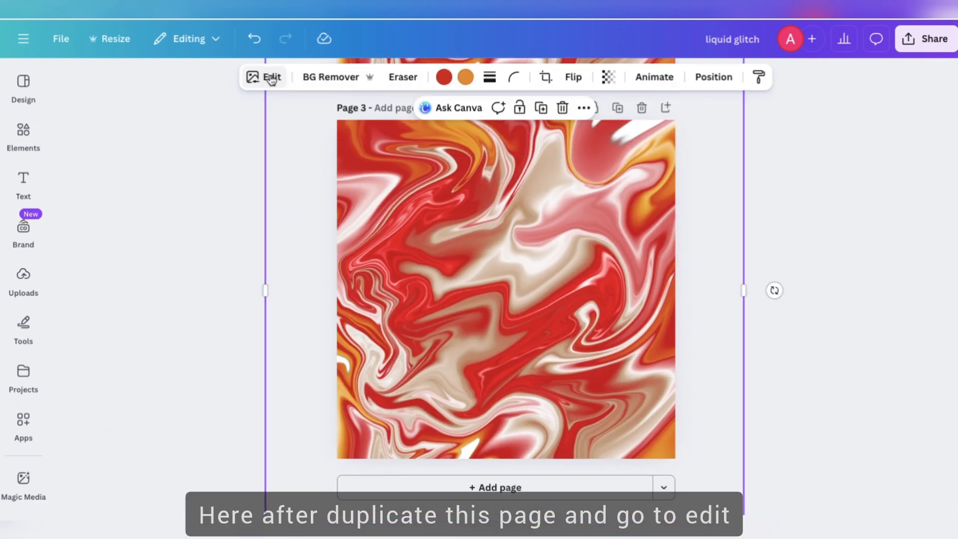
pyautogui.click(271, 78)
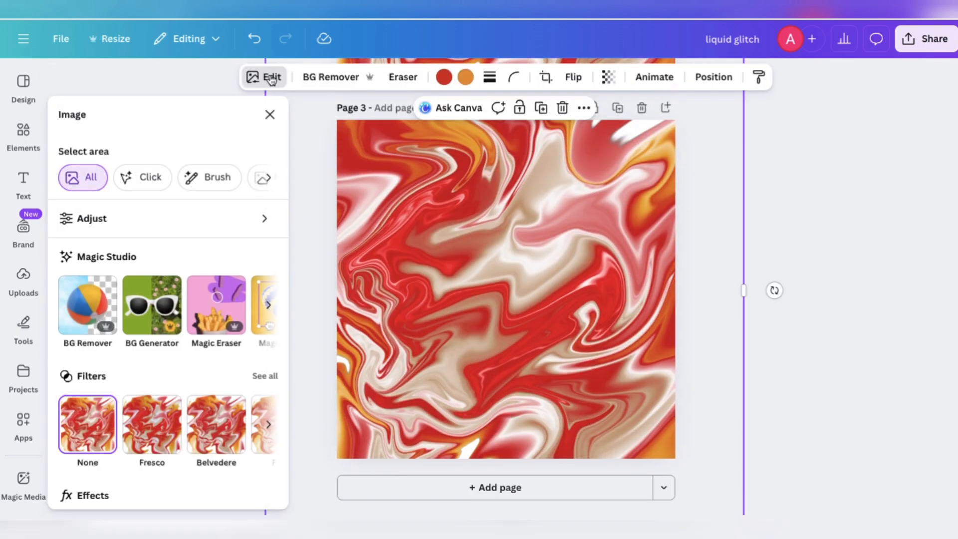
# Try Duotone presets such as Cherry, Mustard, Amber and Sea Green on the page 3 image.
pyautogui.scroll(-5, 170, 349)
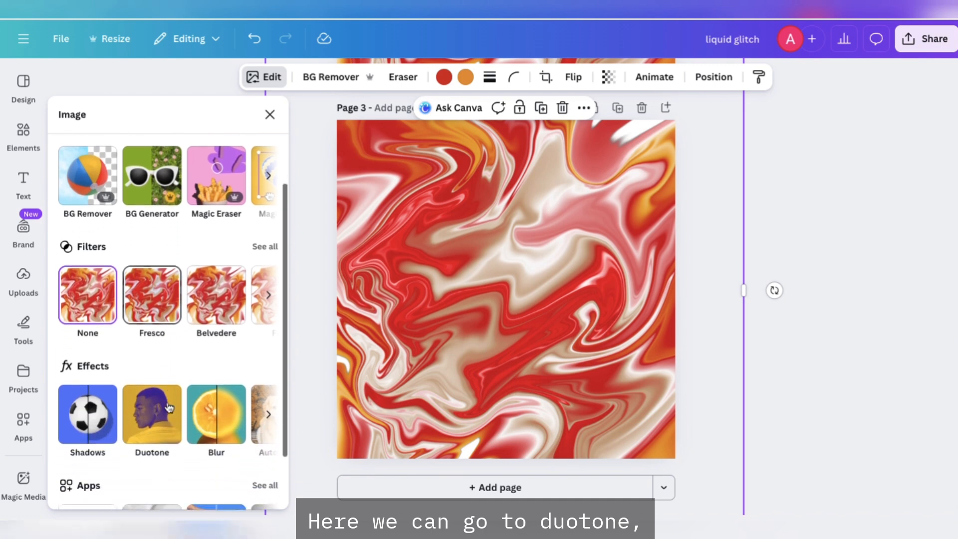
pyautogui.click(149, 395)
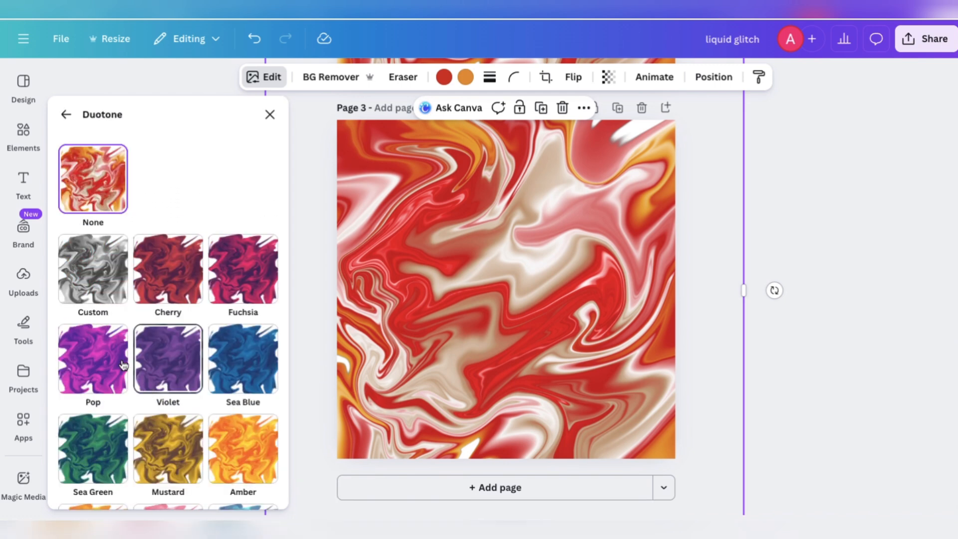
pyautogui.click(172, 283)
pyautogui.scroll(-3, 168, 355)
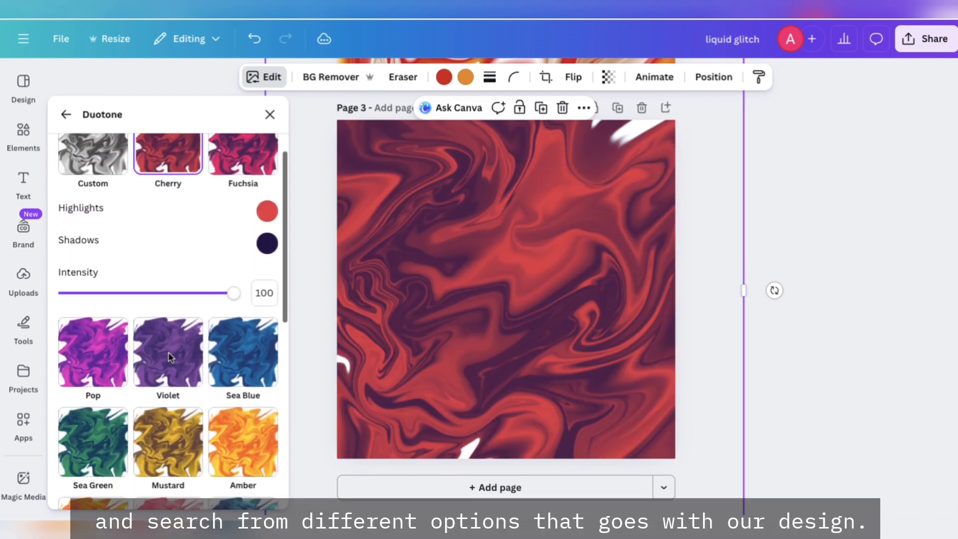
pyautogui.click(170, 357)
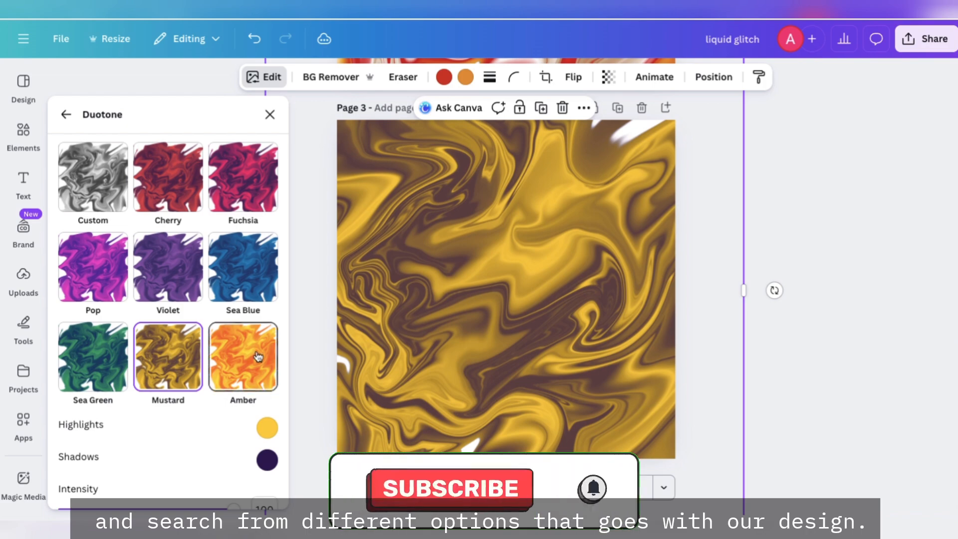
pyautogui.click(242, 356)
pyautogui.click(168, 357)
pyautogui.click(122, 357)
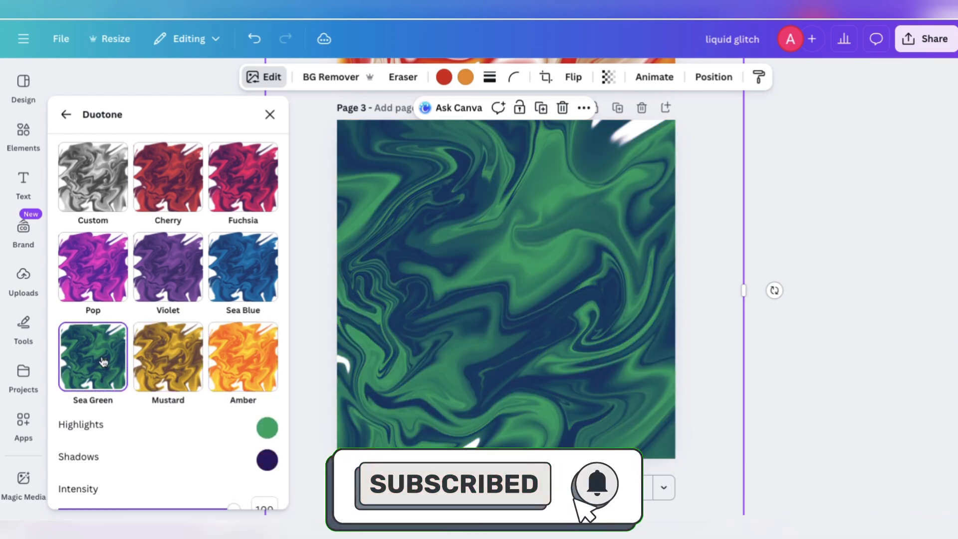
pyautogui.scroll(-5, 148, 424)
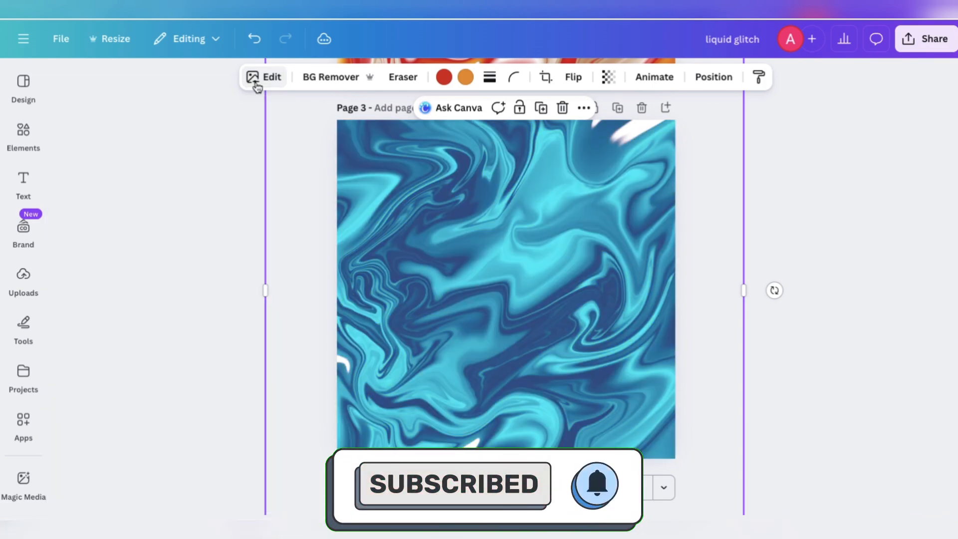
# Adjust the light of the page 3 image, setting brightness to -7 and contrast to 55.
pyautogui.click(254, 81)
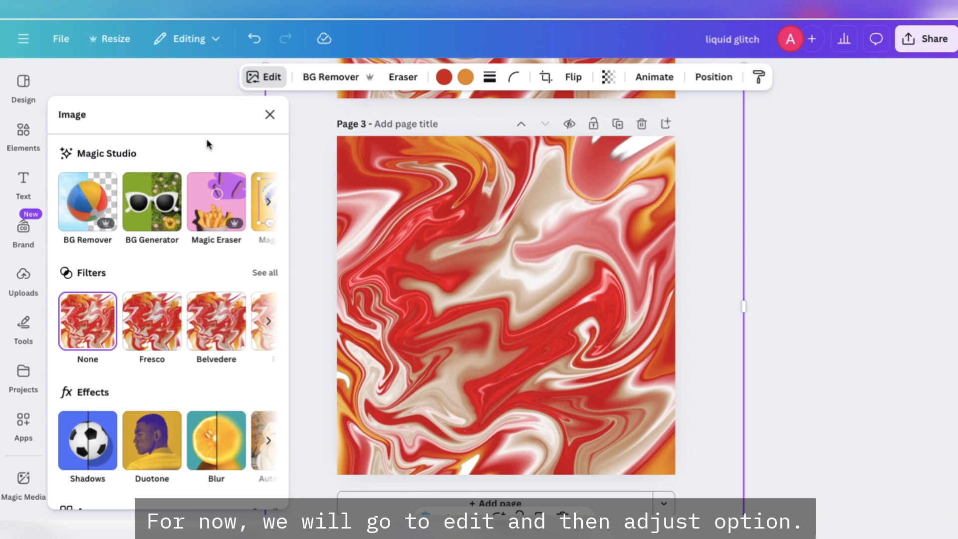
pyautogui.click(183, 221)
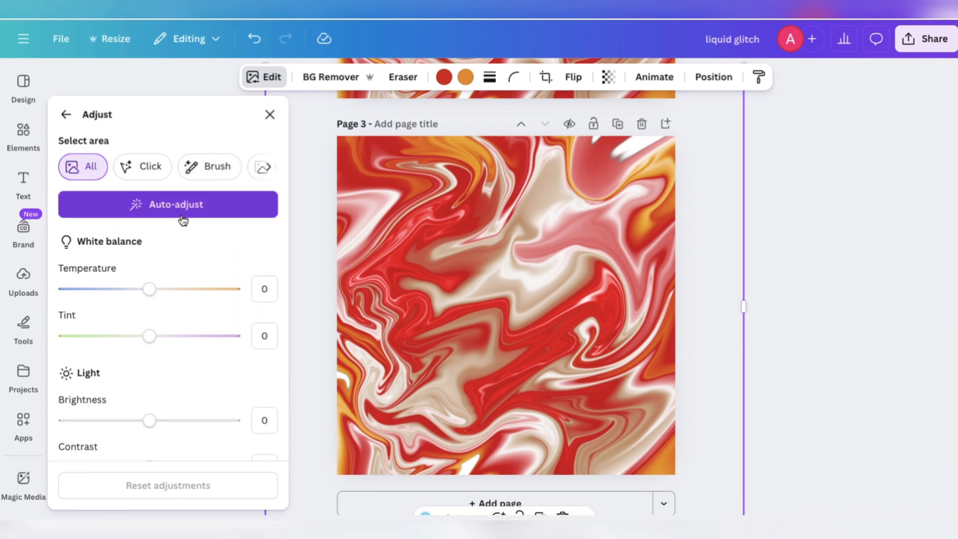
pyautogui.scroll(-4, 165, 390)
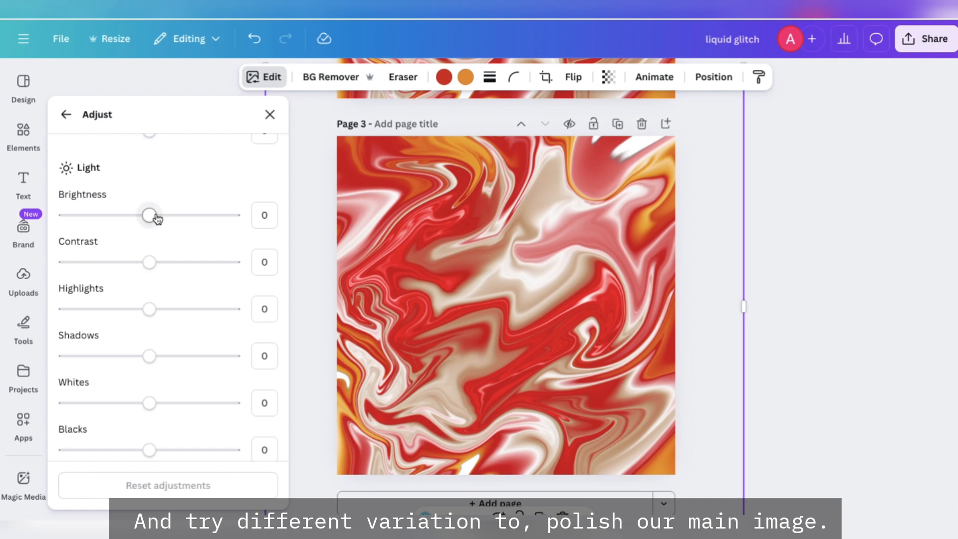
pyautogui.moveTo(152, 220); pyautogui.dragTo(145, 219)
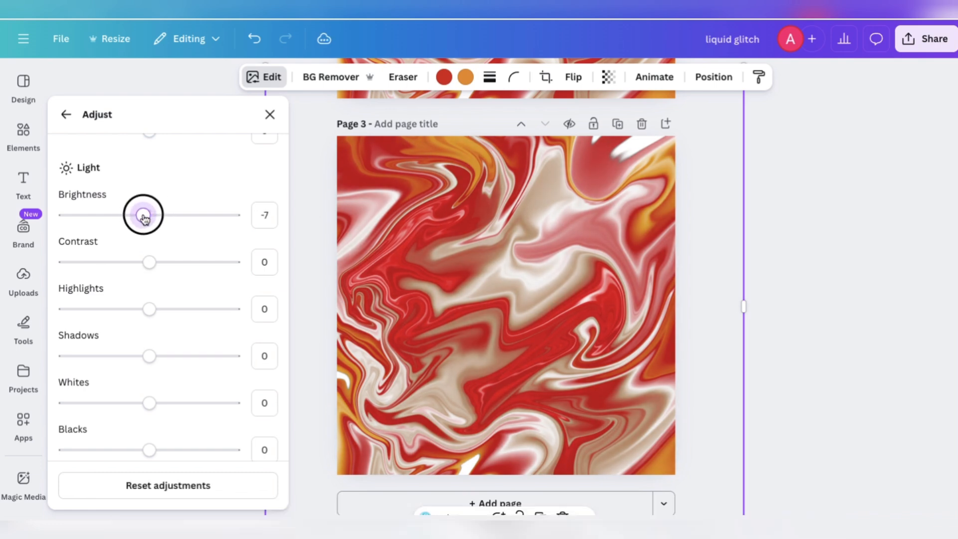
pyautogui.click(265, 262)
pyautogui.write('55')
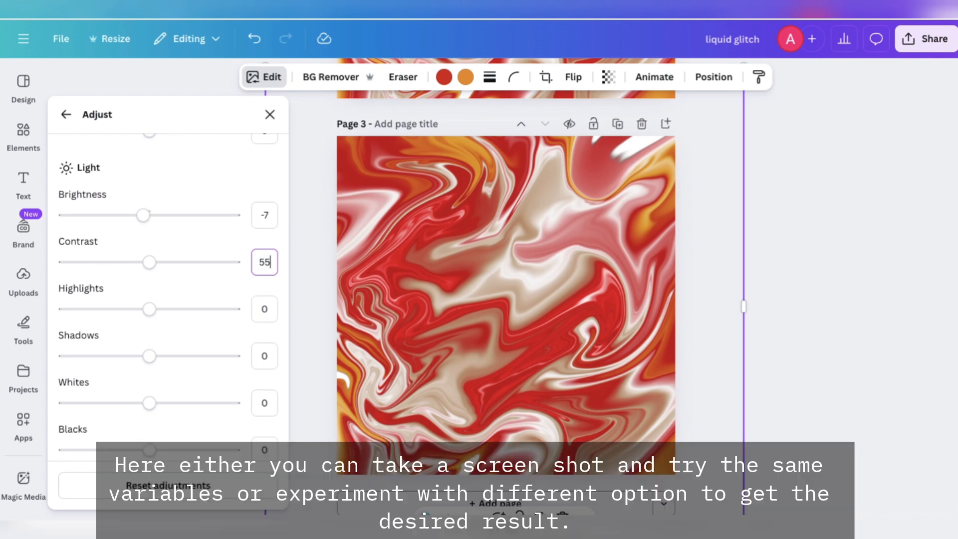
pyautogui.press('Return')
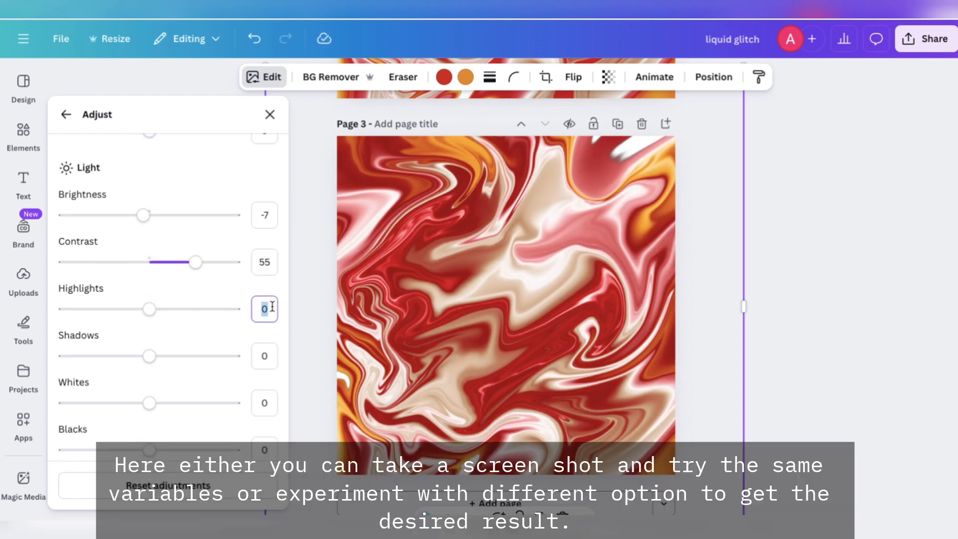
# Set the page 3 image's highlights to -48, shadows to -11 and whites to 17.
pyautogui.click(268, 309)
pyautogui.write('-48')
pyautogui.press('Return')
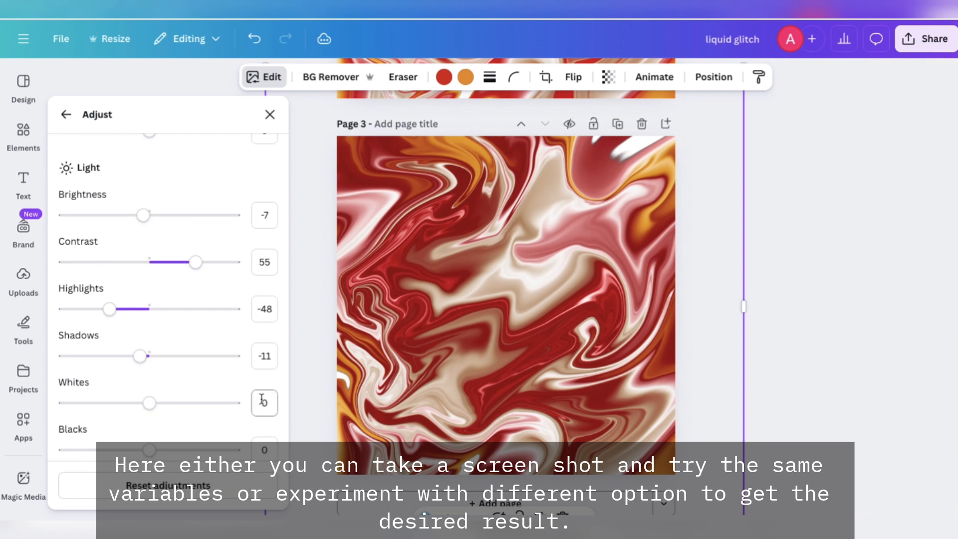
pyautogui.write('17')
pyautogui.press('Return')
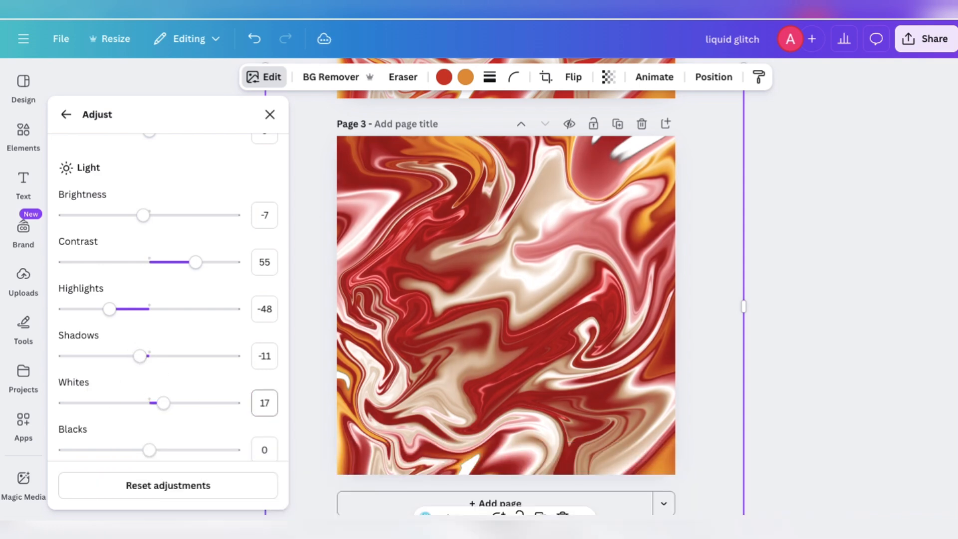
pyautogui.scroll(-10, 205, 432)
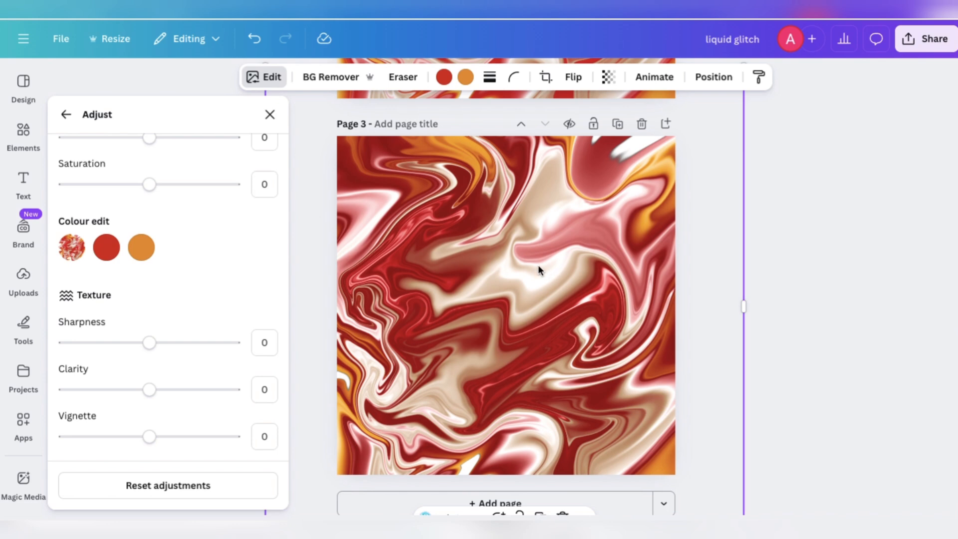
# Duplicate page 3 and open the adjustment settings for the image on the new page 4.
pyautogui.click(621, 125)
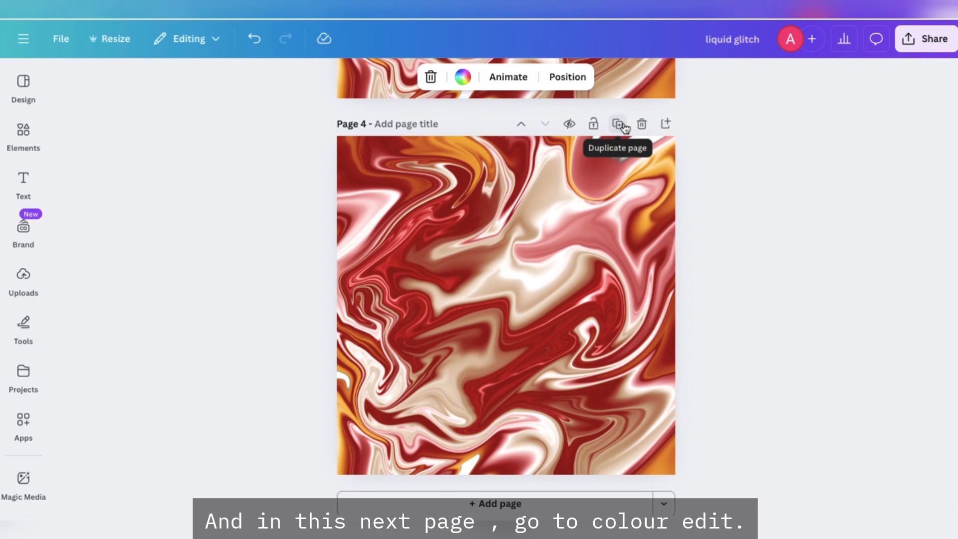
pyautogui.click(504, 284)
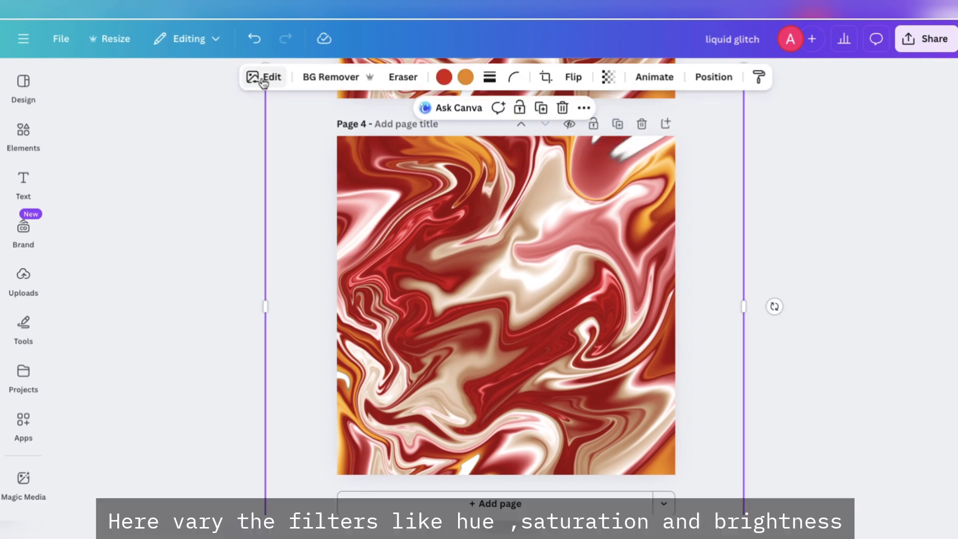
pyautogui.click(263, 79)
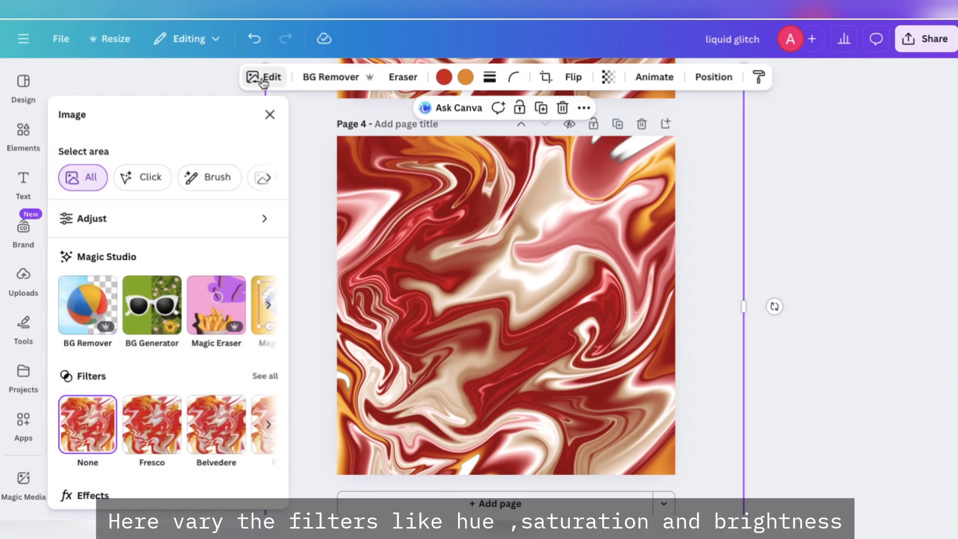
pyautogui.click(177, 224)
# Recolour the red tones of the page 4 image to purple with hue -41, keeping their saturation at 0.
pyautogui.scroll(-5, 176, 373)
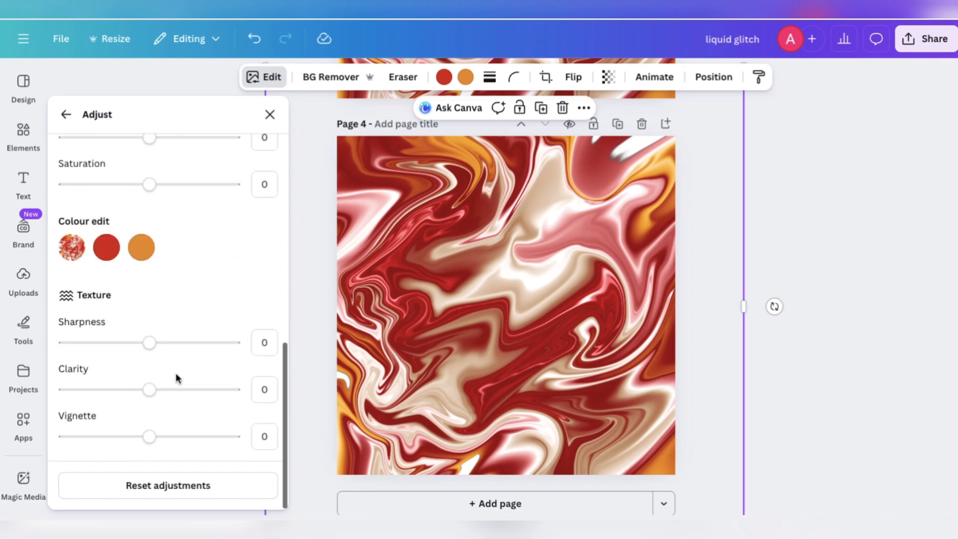
pyautogui.click(109, 254)
pyautogui.moveTo(149, 312); pyautogui.dragTo(140, 312)
pyautogui.moveTo(149, 362)
pyautogui.mouseDown()
pyautogui.moveTo(142, 366)
pyautogui.moveTo(164, 366)
pyautogui.moveTo(155, 366)
pyautogui.mouseUp()
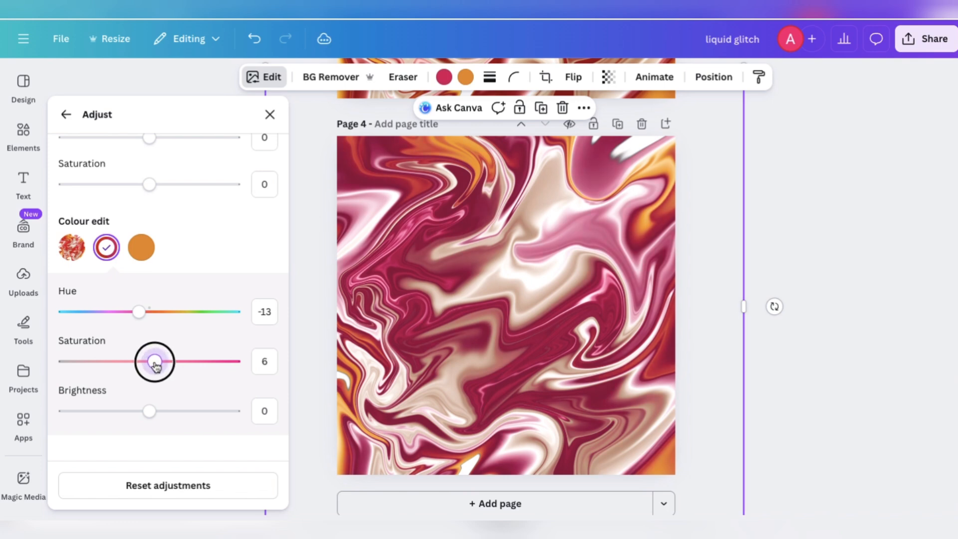
pyautogui.click(271, 365)
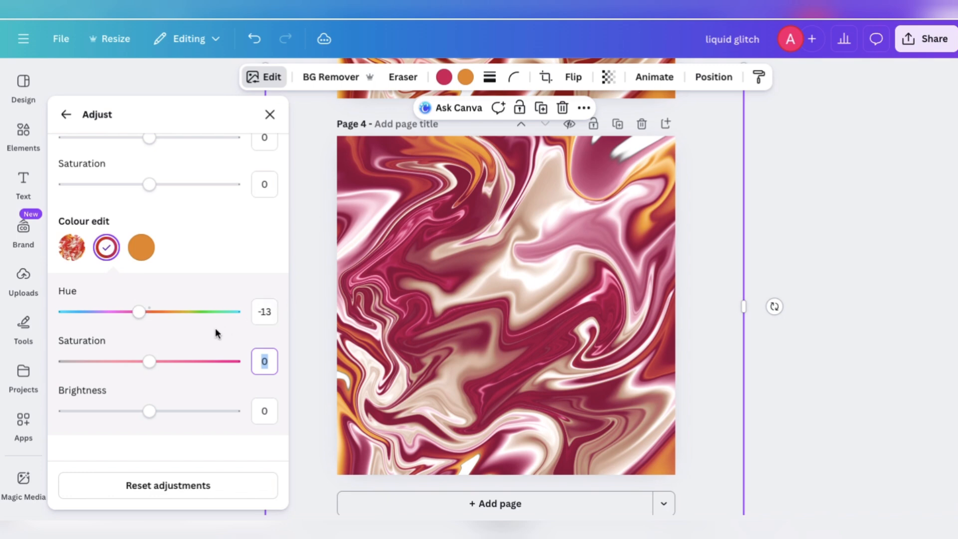
pyautogui.moveTo(144, 313); pyautogui.dragTo(118, 315)
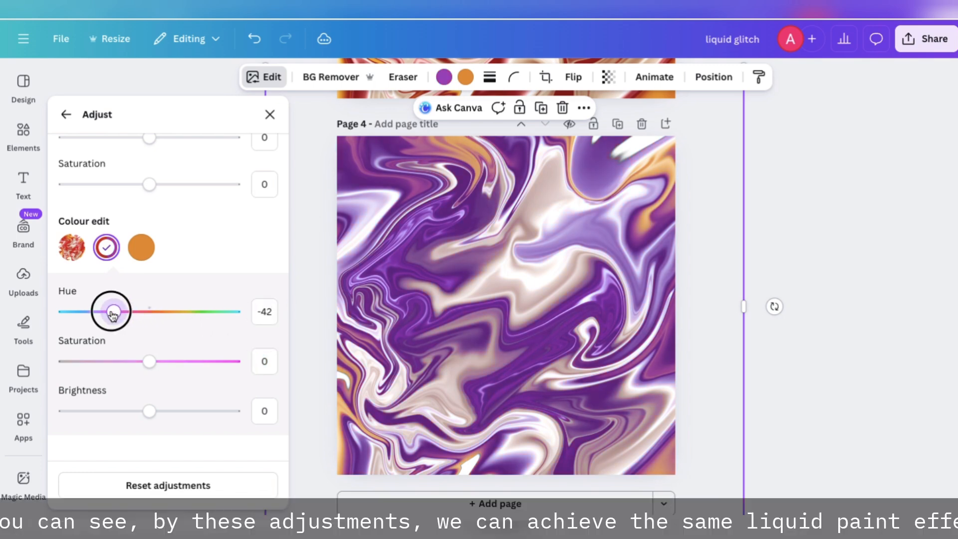
pyautogui.moveTo(122, 314); pyautogui.dragTo(121, 314)
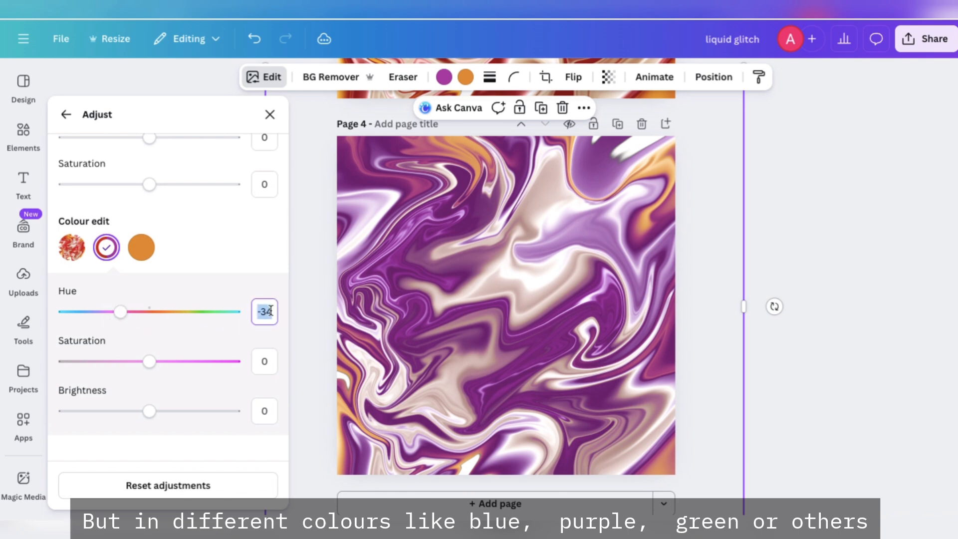
pyautogui.press('BackSpace')
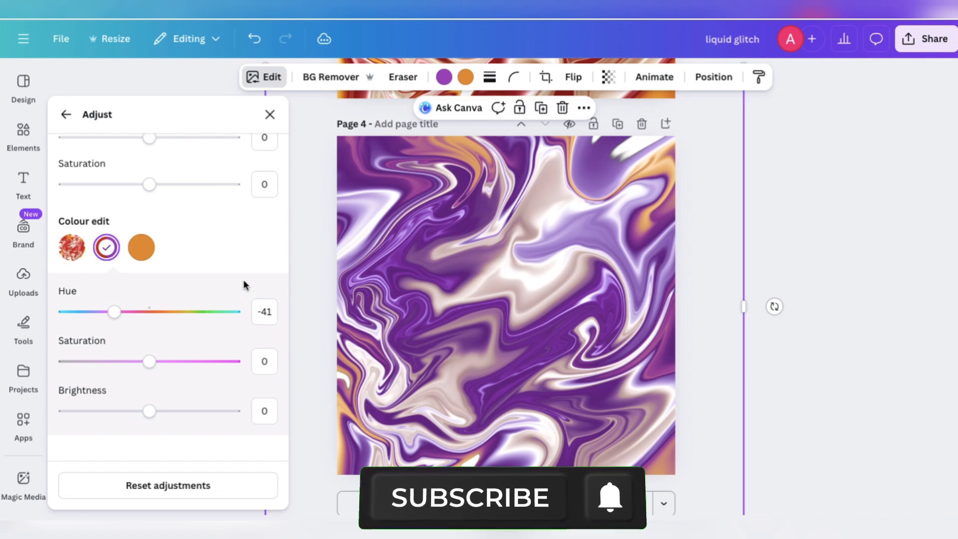
# Edit the orange tones of the page 4 image with hue -13, saturation -8 and brightness -46.
pyautogui.click(145, 256)
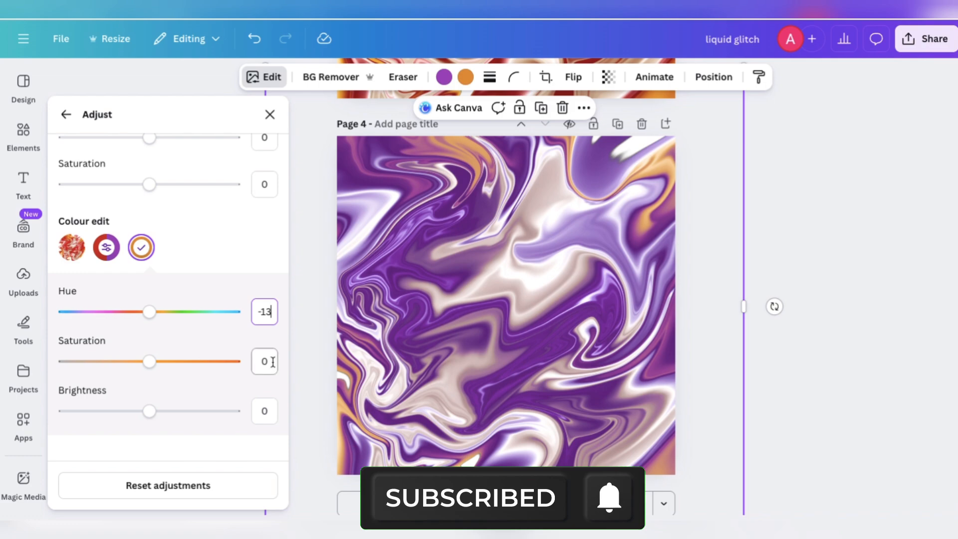
pyautogui.press('Return')
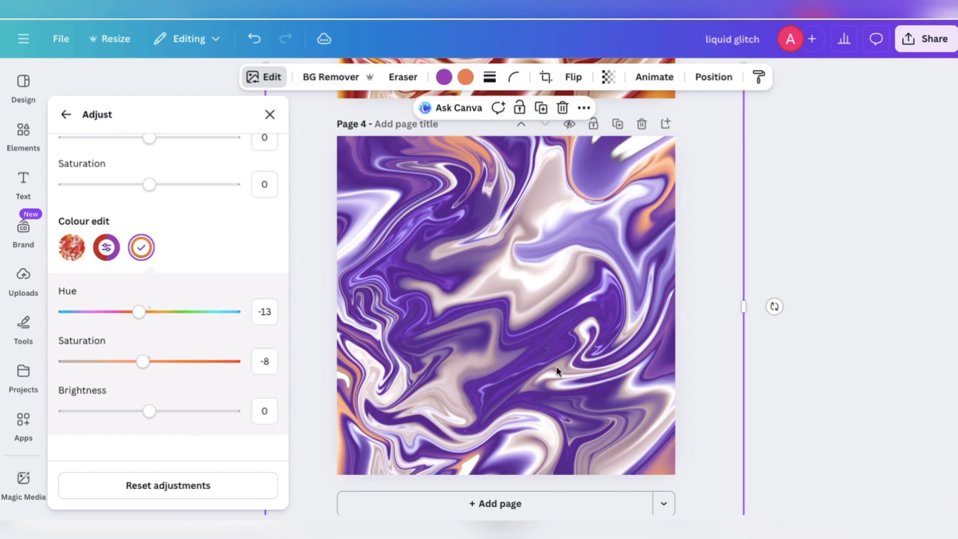
pyautogui.write('-46')
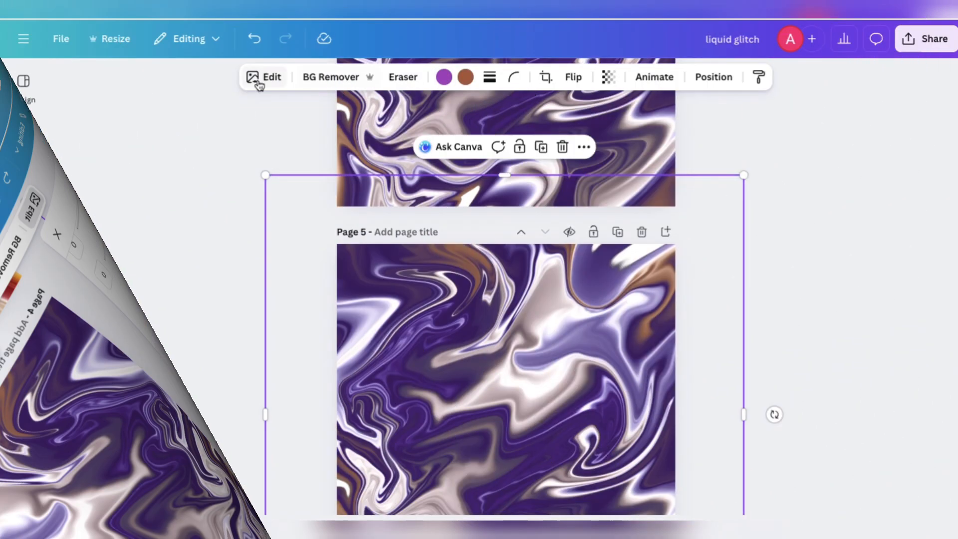
# Recolour the original red tones of the page 5 copy to vivid green by shifting the hue and raising saturation and brightness.
pyautogui.click(143, 220)
pyautogui.scroll(-10, 120, 443)
pyautogui.click(106, 266)
pyautogui.moveTo(149, 311); pyautogui.dragTo(211, 312)
pyautogui.moveTo(149, 361); pyautogui.dragTo(234, 361)
pyautogui.moveTo(151, 421); pyautogui.dragTo(100, 413)
pyautogui.scroll(-3, 314, 398)
pyautogui.moveTo(212, 312); pyautogui.dragTo(204, 311)
pyautogui.moveTo(104, 410); pyautogui.dragTo(164, 412)
# Turn the page 5 image's orange tones dark brown through hue, saturation and brightness, and set the image's vibrance to 41.
pyautogui.click(142, 247)
pyautogui.moveTo(120, 311); pyautogui.dragTo(146, 311)
pyautogui.moveTo(107, 411); pyautogui.dragTo(78, 413)
pyautogui.moveTo(143, 362); pyautogui.dragTo(173, 372)
pyautogui.scroll(4, 152, 334)
pyautogui.moveTo(151, 334); pyautogui.dragTo(185, 329)
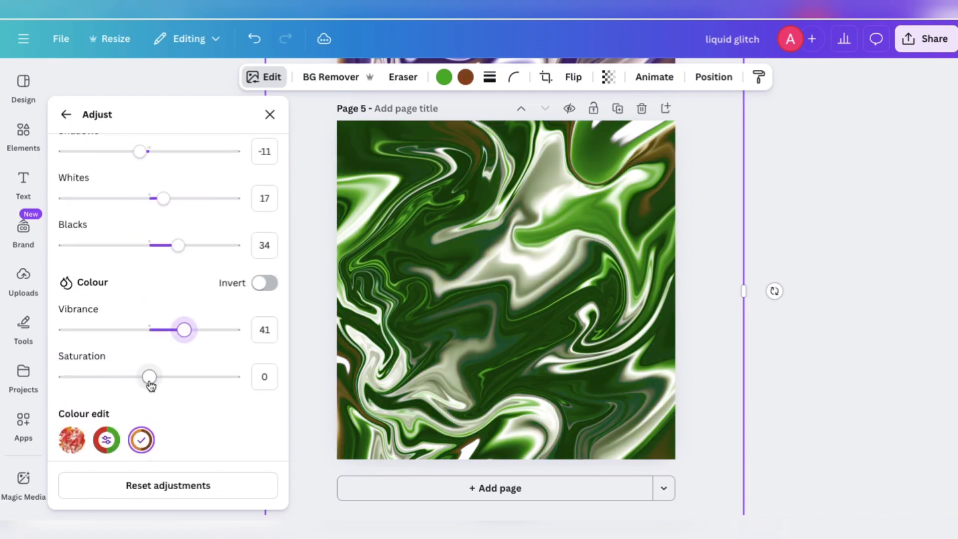
# Set the overall saturation of the page 5 image to 89.
pyautogui.moveTo(149, 376); pyautogui.dragTo(188, 378)
pyautogui.moveTo(188, 379); pyautogui.dragTo(225, 376)
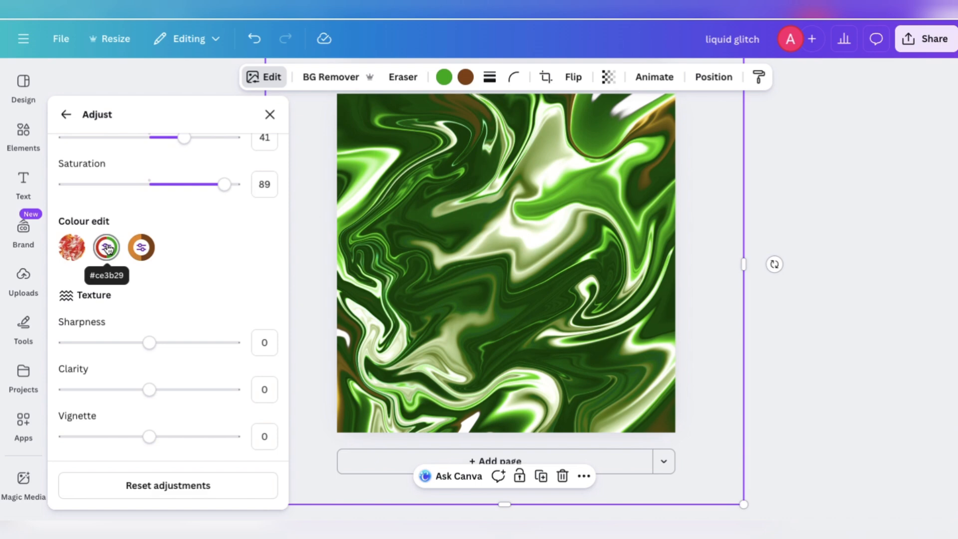
# Try recolouring the page 5 image's original red tones to golden brown with hue 30 and saturation 9, and shift its orange tones' hue.
pyautogui.click(107, 247)
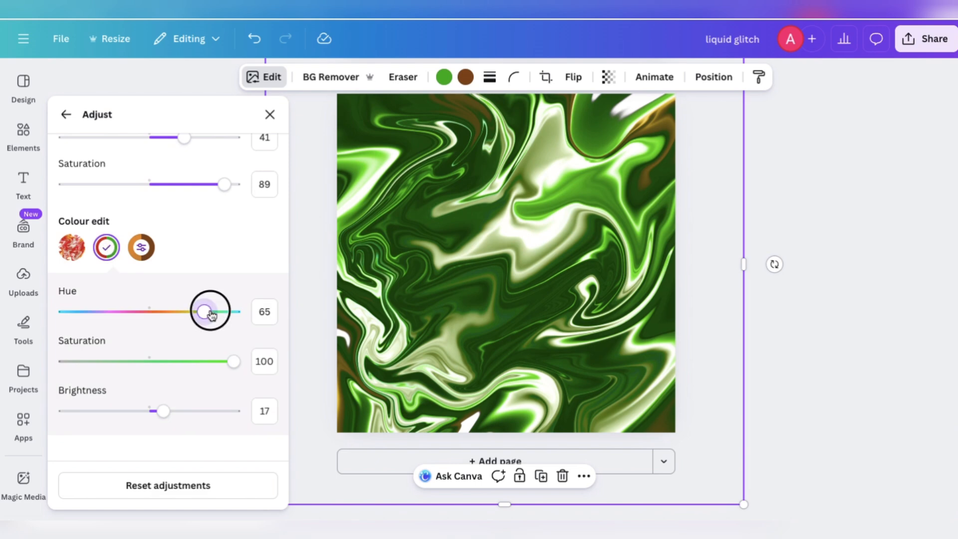
pyautogui.moveTo(208, 311); pyautogui.dragTo(178, 312)
pyautogui.moveTo(233, 366); pyautogui.dragTo(157, 367)
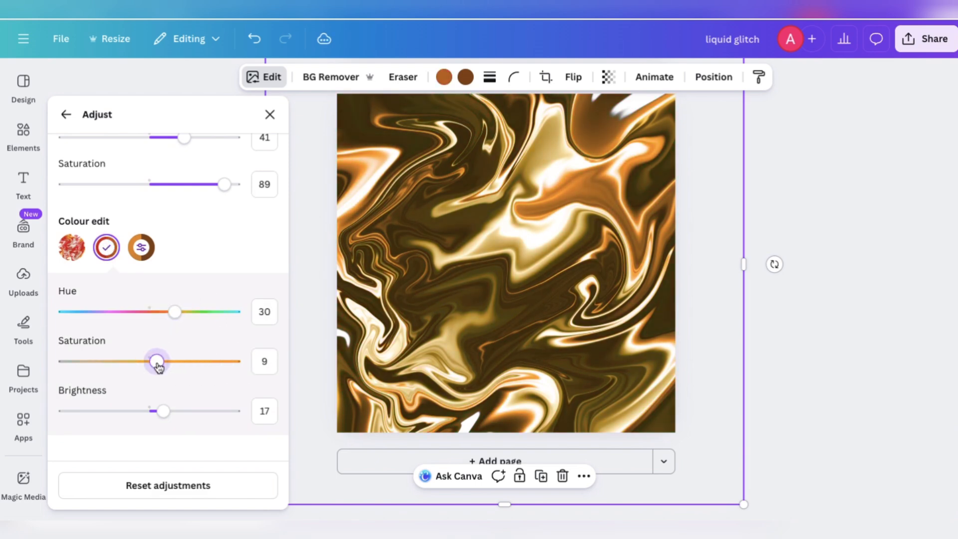
pyautogui.click(142, 247)
pyautogui.moveTo(146, 312); pyautogui.dragTo(218, 312)
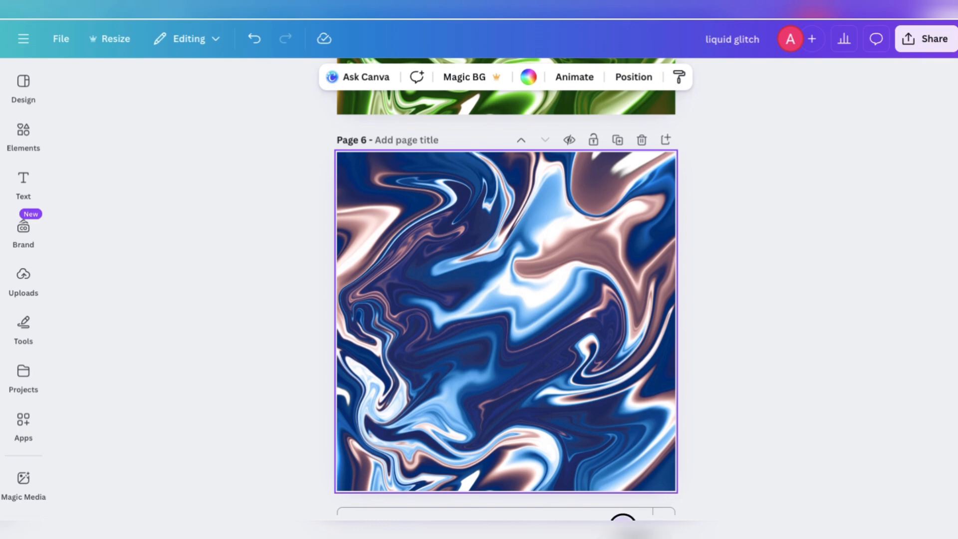
# Enlarge the page view and review the finished colour variations from page 6 back up to page 2.
pyautogui.moveTo(623, 527)
pyautogui.mouseDown()
pyautogui.moveTo(635, 527)
pyautogui.moveTo(626, 527)
pyautogui.mouseUp()
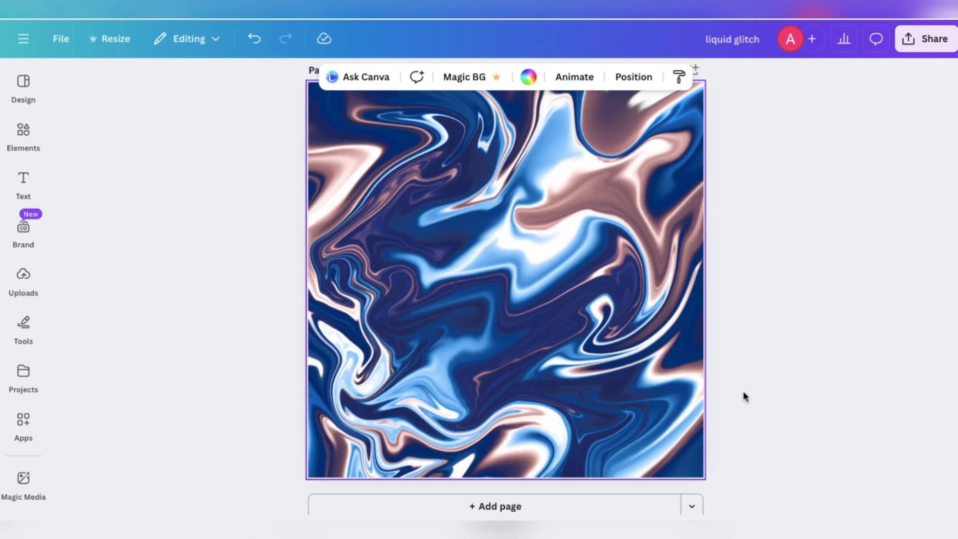
pyautogui.scroll(8, 744, 394)
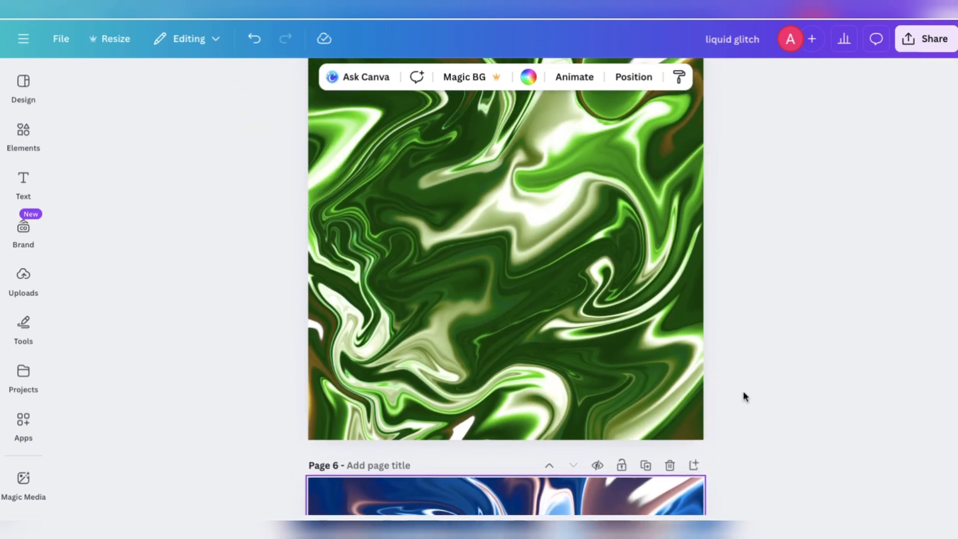
pyautogui.scroll(3, 743, 393)
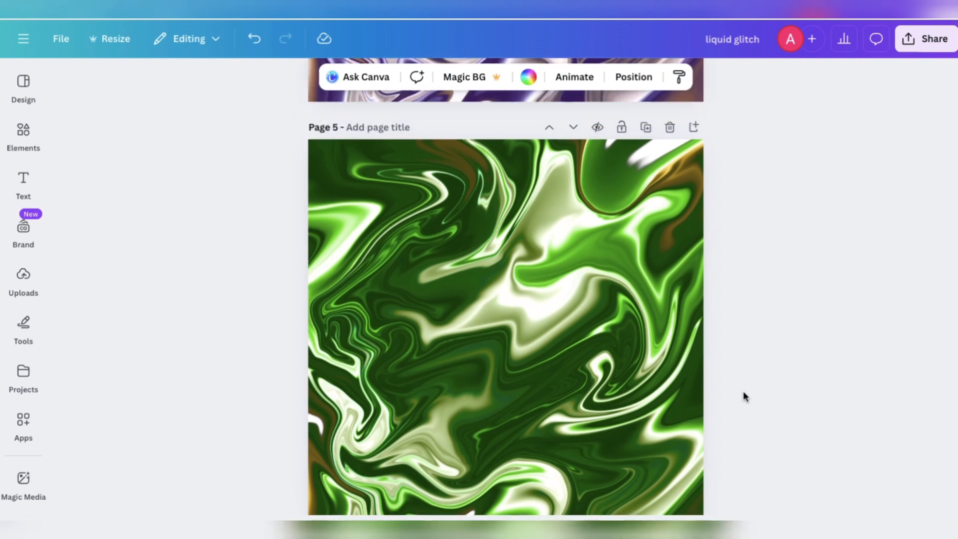
pyautogui.scroll(8, 743, 392)
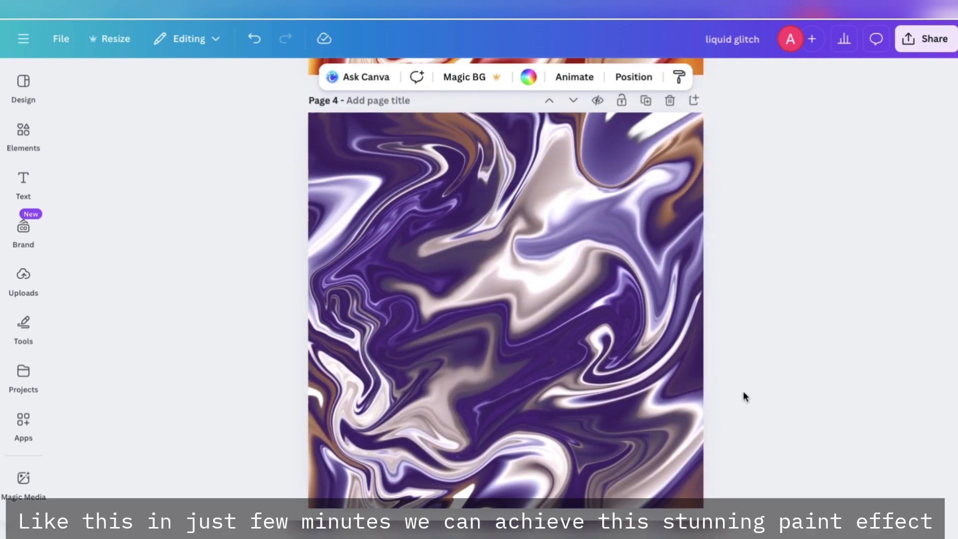
pyautogui.scroll(8, 743, 395)
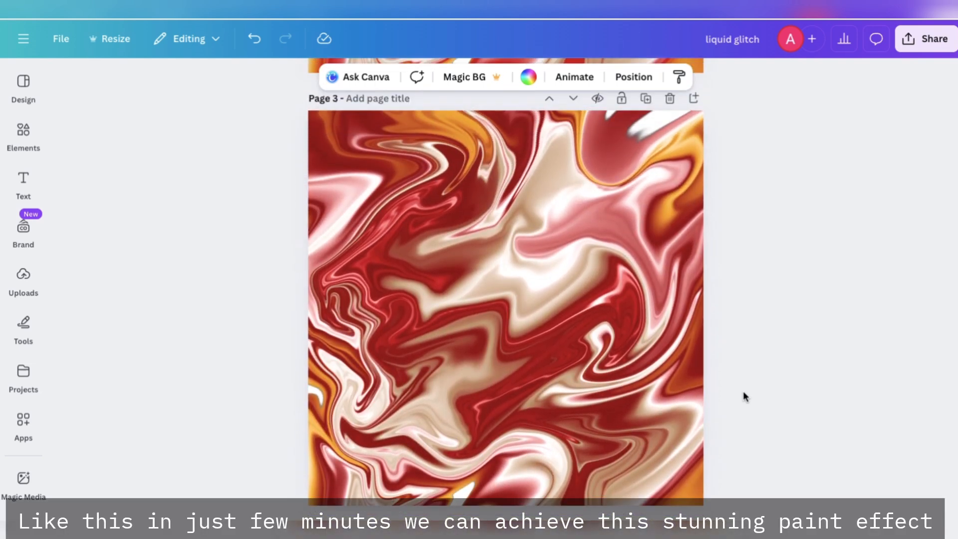
pyautogui.scroll(1, 743, 397)
pyautogui.scroll(10, 744, 397)
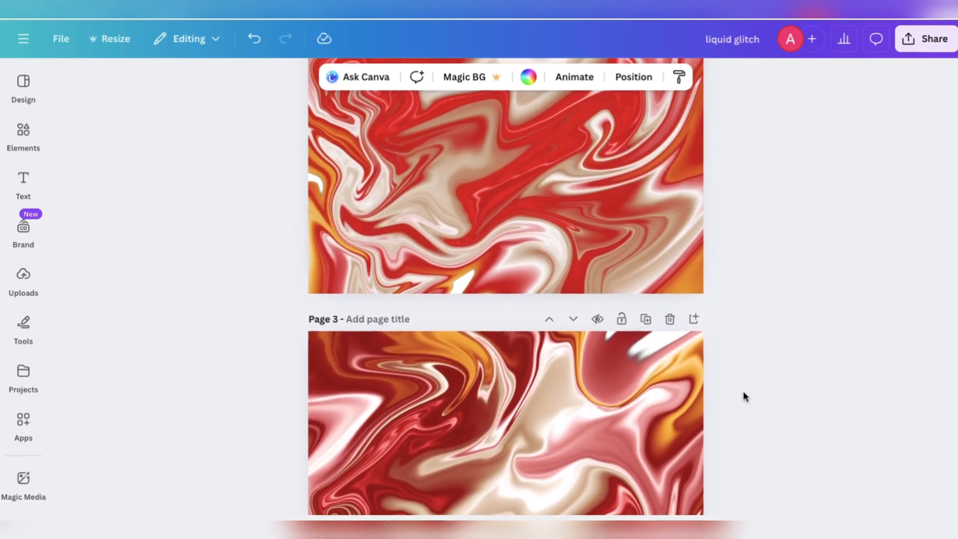